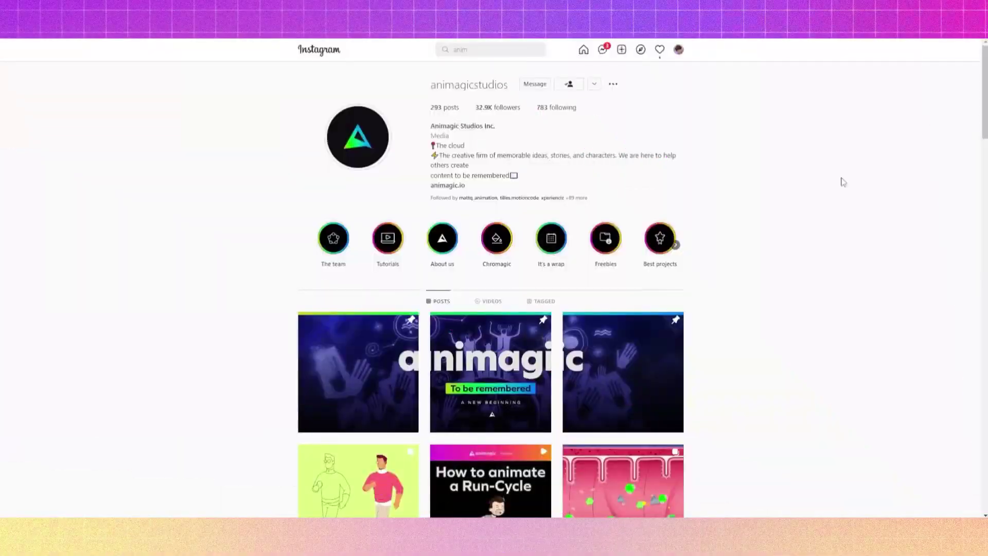
Scroll down the animagicstudios post grid and open one of the video posts.
{"action": "scroll", "coordinate": [843, 182], "scroll_direction": "down", "scroll_amount": 10}
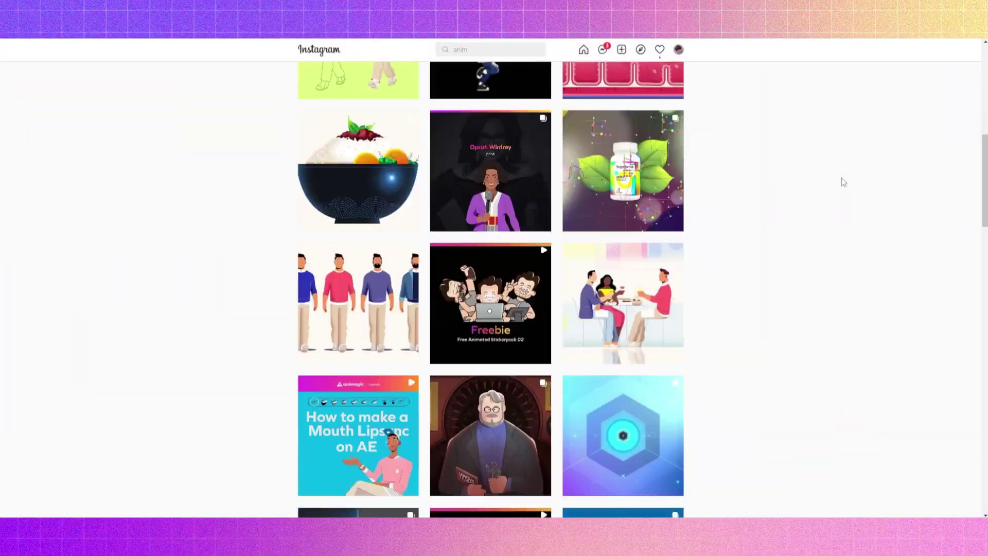
{"action": "scroll", "coordinate": [842, 182], "scroll_direction": "down", "scroll_amount": 8}
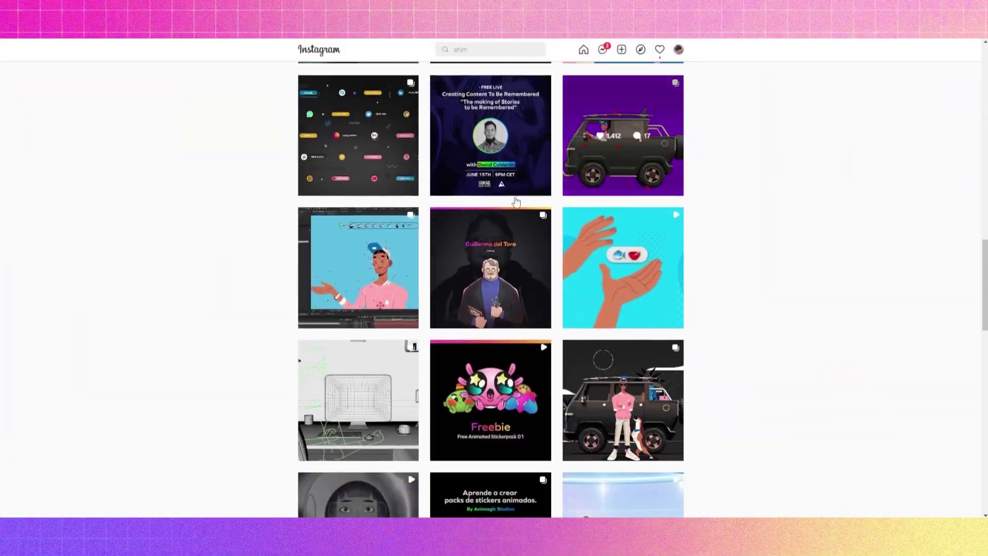
{"action": "left_click", "coordinate": [329, 253]}
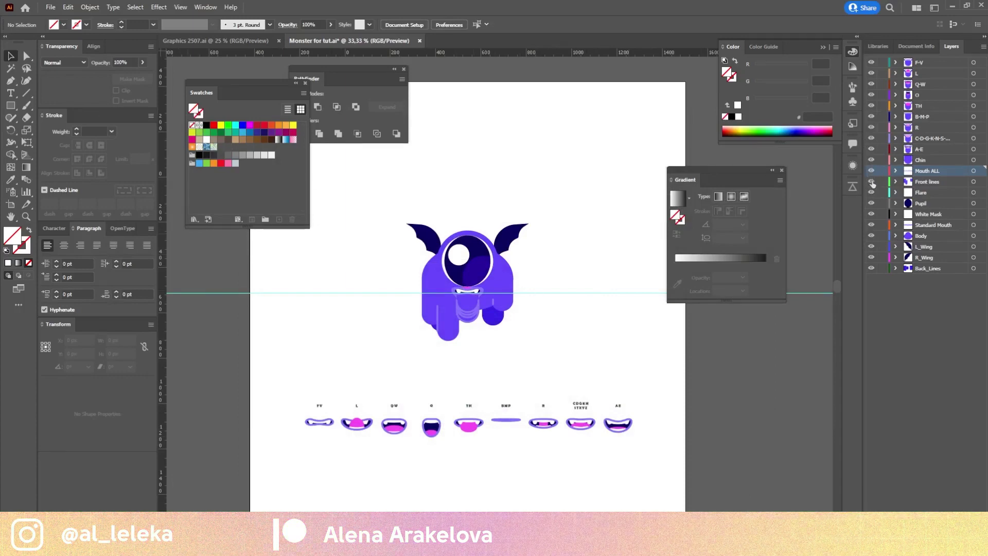
{"action": "mouse_move", "coordinate": [871, 182]}
{"action": "left_mouse_down"}
{"action": "mouse_move", "coordinate": [872, 225]}
{"action": "mouse_move", "coordinate": [872, 181]}
{"action": "left_mouse_up"}
{"action": "key", "text": "ctrl+plus"}
{"action": "key", "text": "ctrl+plus"}
{"action": "key", "text": "ctrl+plus"}
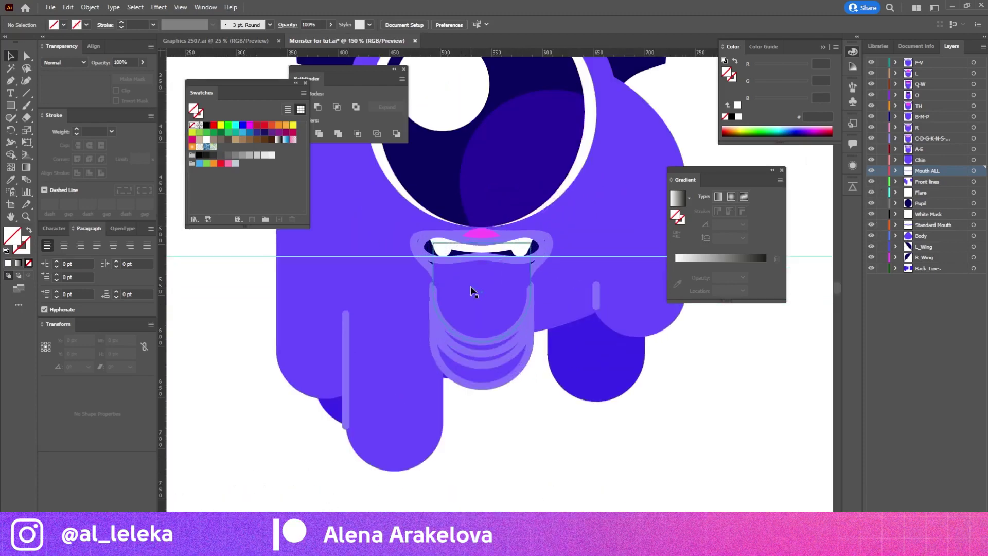
{"action": "key", "text": "ctrl+plus"}
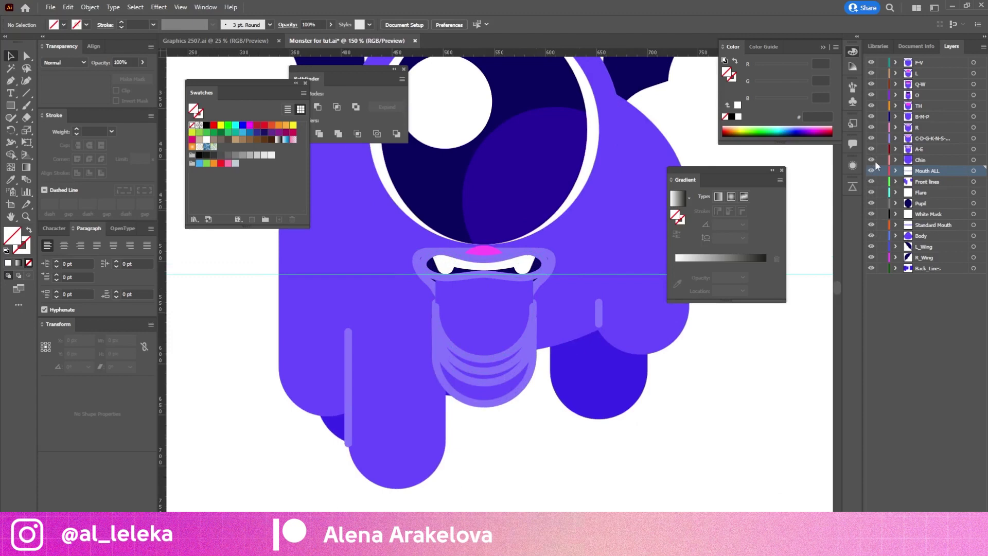
{"action": "left_click_drag", "start_coordinate": [870, 258], "coordinate": [871, 181]}
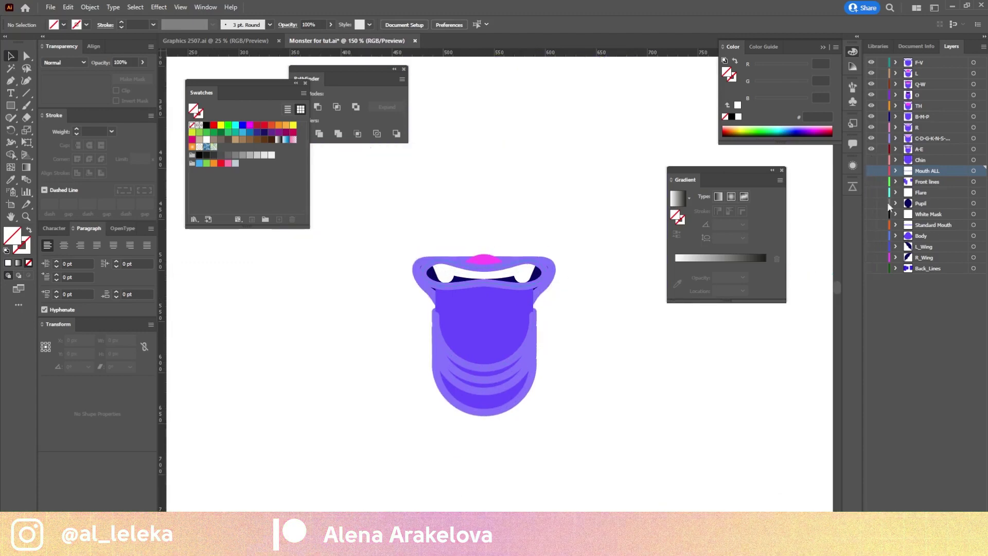
{"action": "key", "text": "ctrl+plus"}
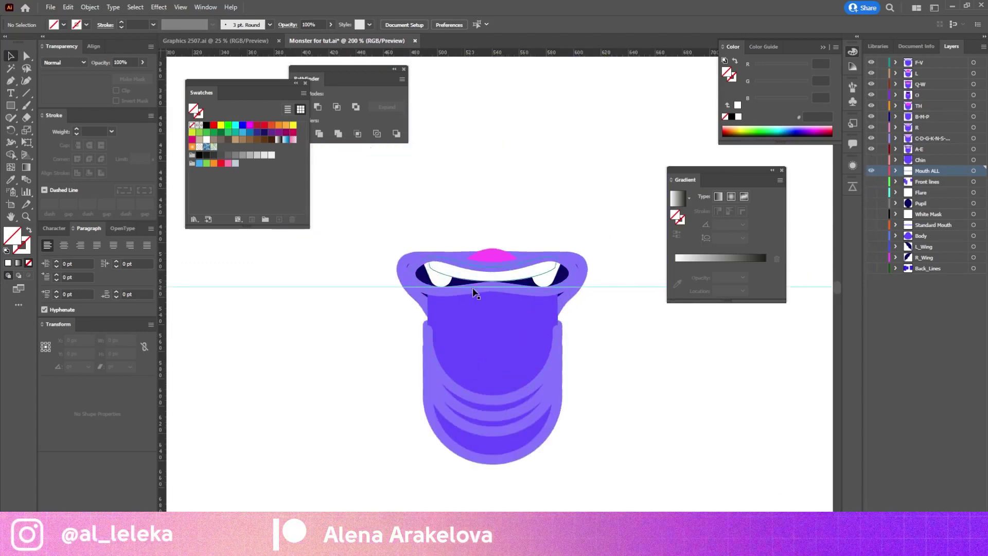
{"action": "left_click", "coordinate": [873, 63]}
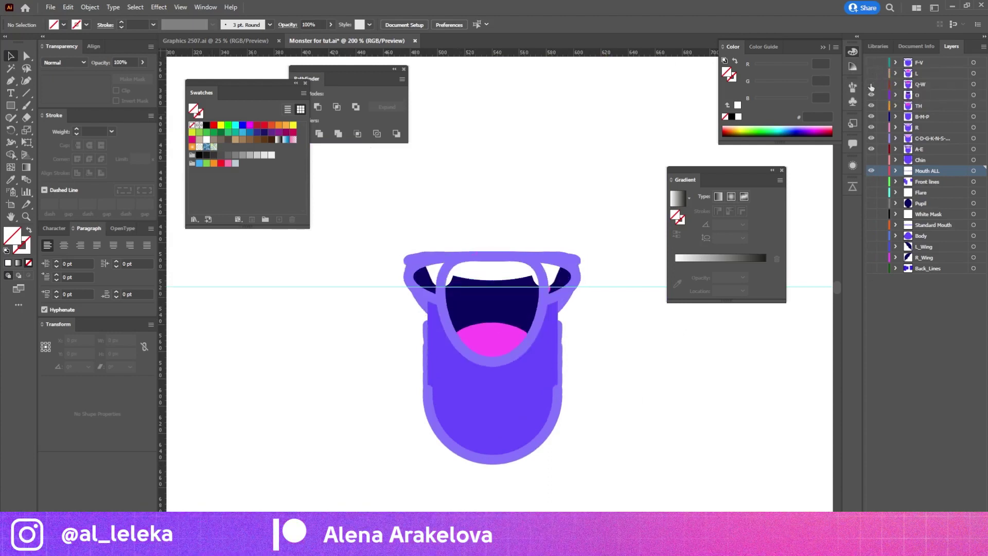
{"action": "left_click", "coordinate": [871, 94]}
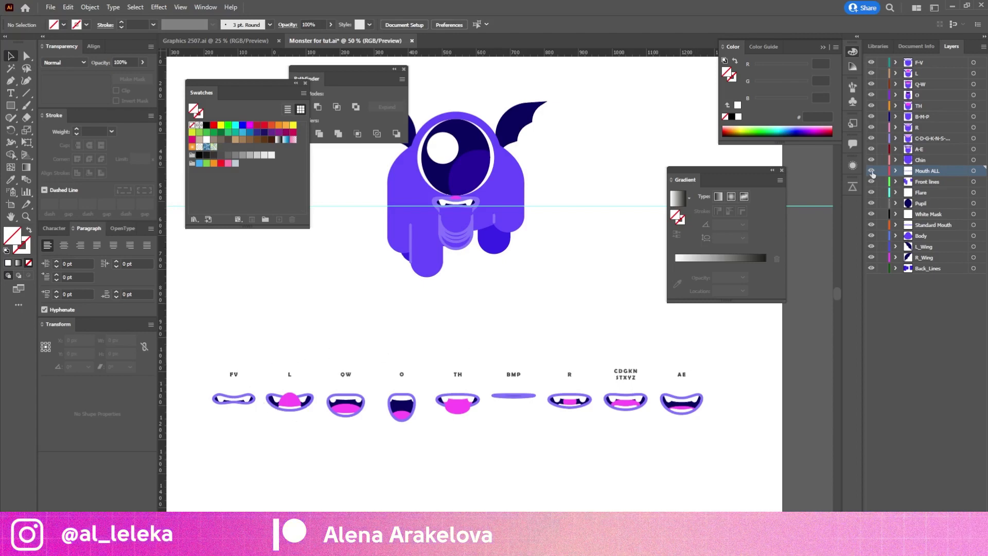
{"action": "left_click", "coordinate": [872, 172]}
{"action": "scroll", "coordinate": [479, 325], "scroll_direction": "down", "scroll_amount": 1}
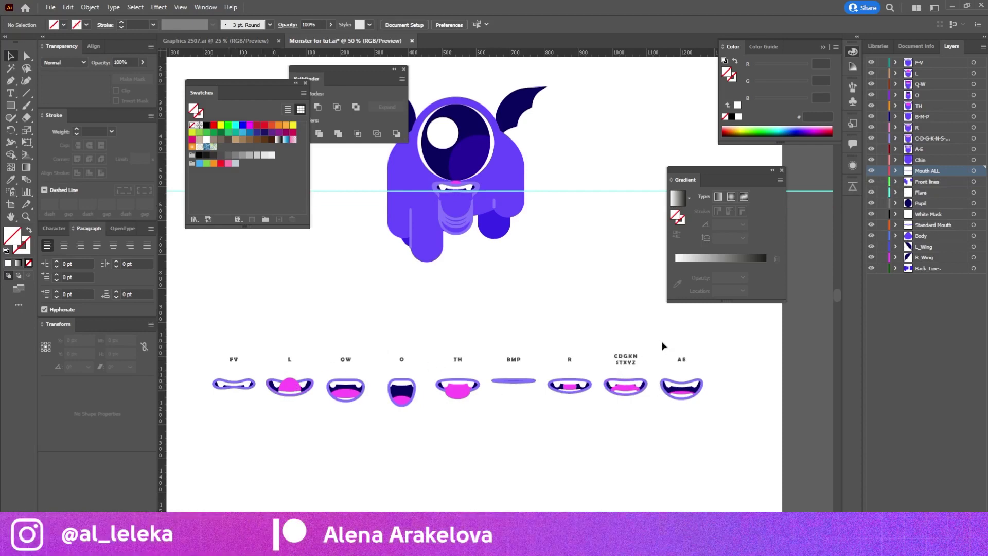
{"action": "left_click", "coordinate": [917, 73]}
{"action": "left_click", "coordinate": [921, 84]}
{"action": "left_click", "coordinate": [921, 94]}
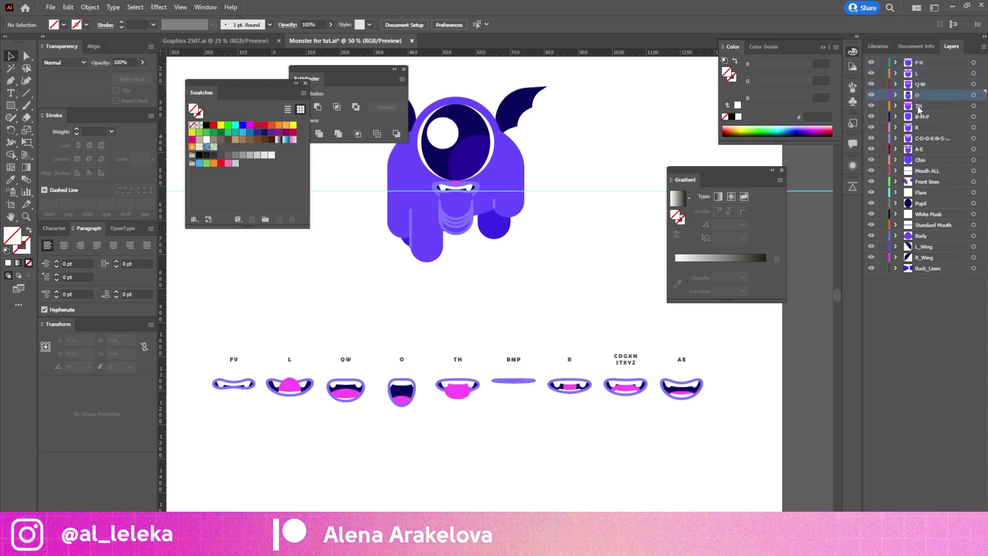
{"action": "left_click", "coordinate": [921, 105]}
{"action": "left_click", "coordinate": [921, 118]}
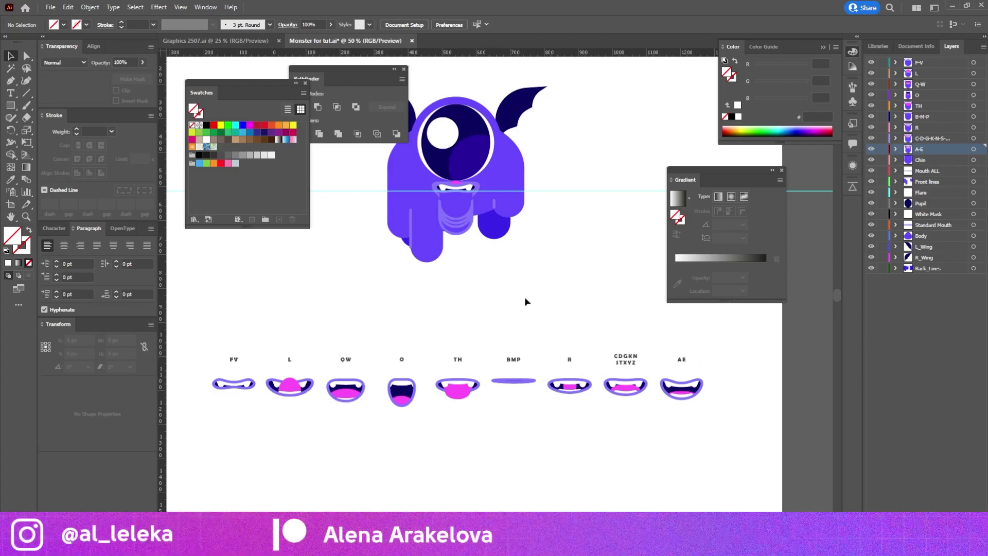
{"action": "left_click", "coordinate": [919, 73]}
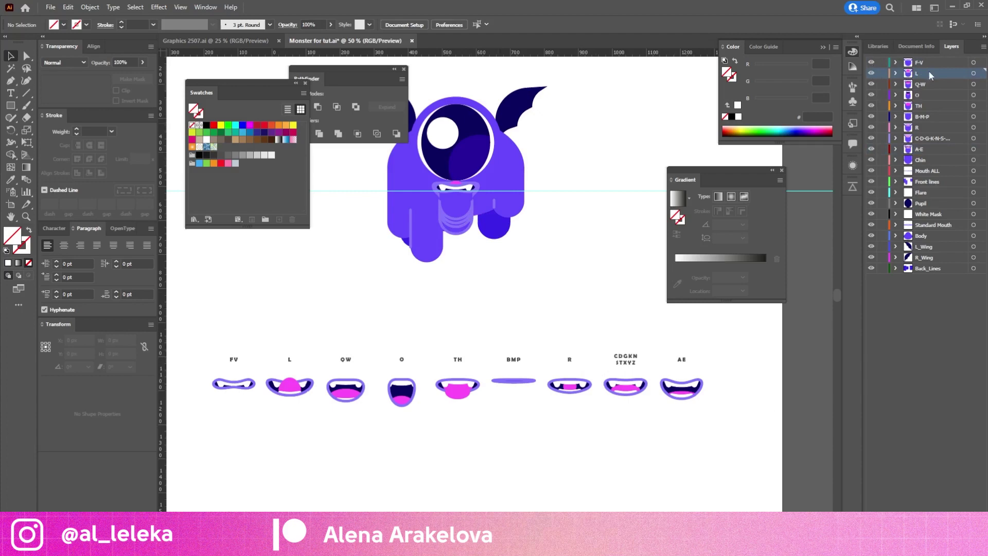
{"action": "scroll", "coordinate": [551, 303], "scroll_direction": "down", "scroll_amount": 1, "text": "alt"}
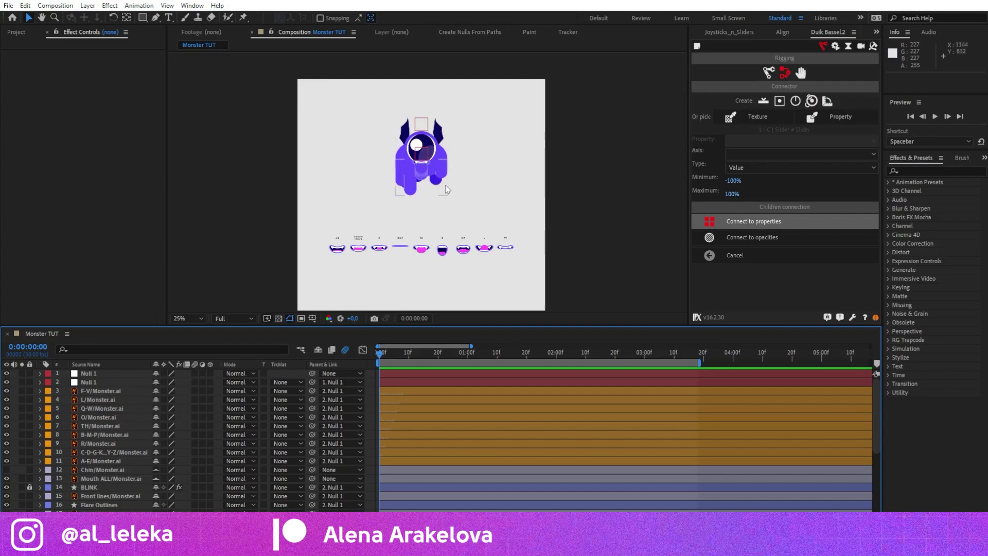
Select the nine mouth layers F-V through A-E and precompose them as 'Mouth precomp'.
{"action": "left_click", "coordinate": [109, 391]}
{"action": "left_click", "coordinate": [107, 400]}
{"action": "left_click", "coordinate": [113, 416]}
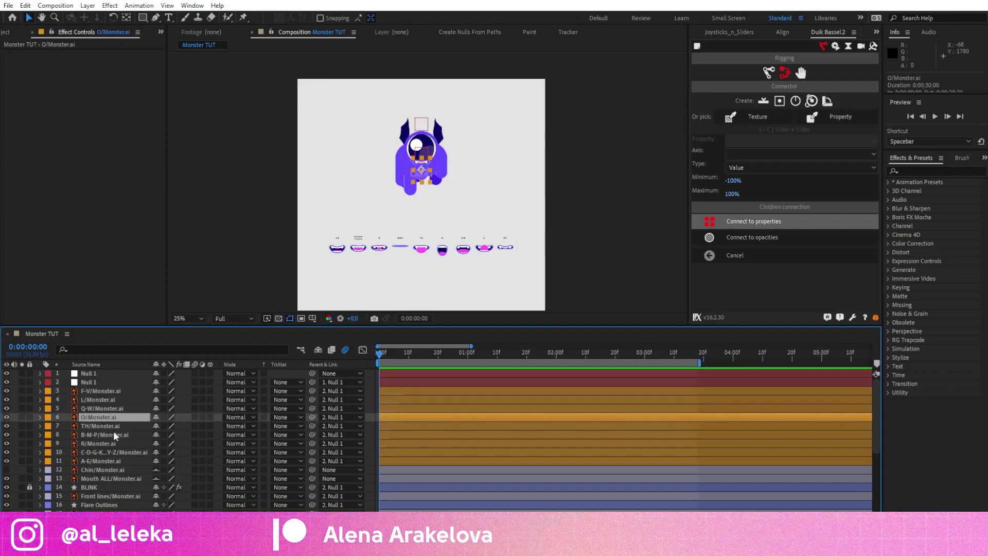
{"action": "left_click", "coordinate": [109, 435]}
{"action": "left_click", "coordinate": [91, 390]}
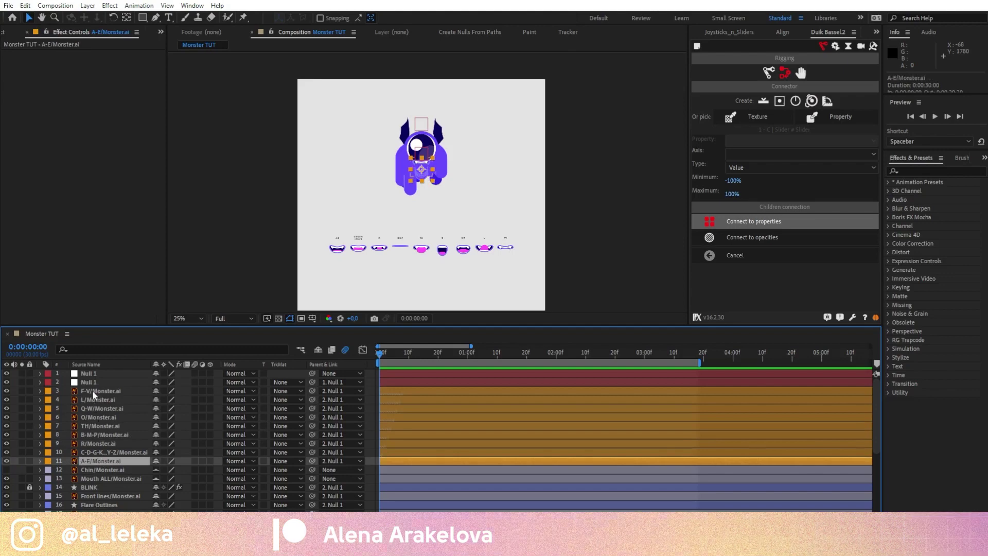
{"action": "left_click", "coordinate": [97, 459], "text": "shift"}
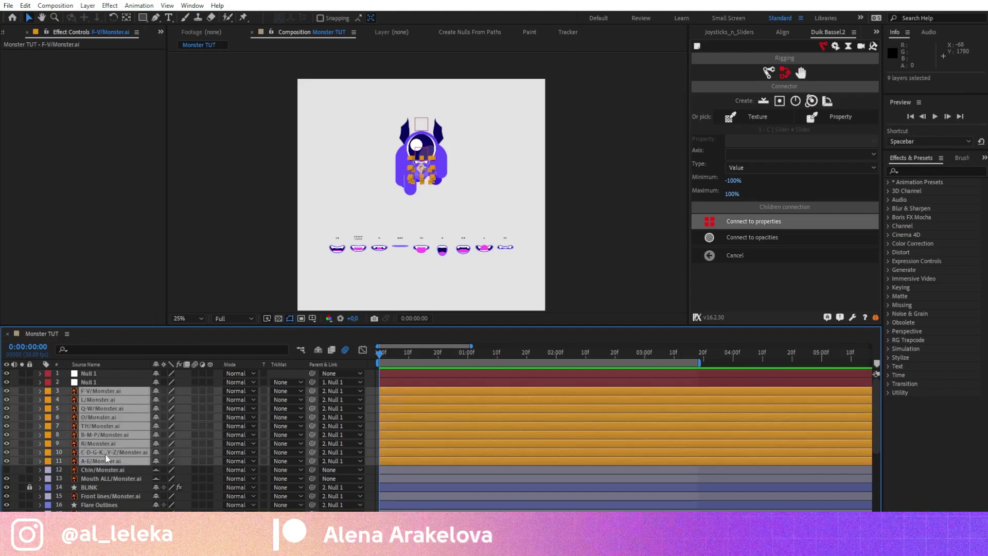
{"action": "key", "text": "ctrl+shift+c"}
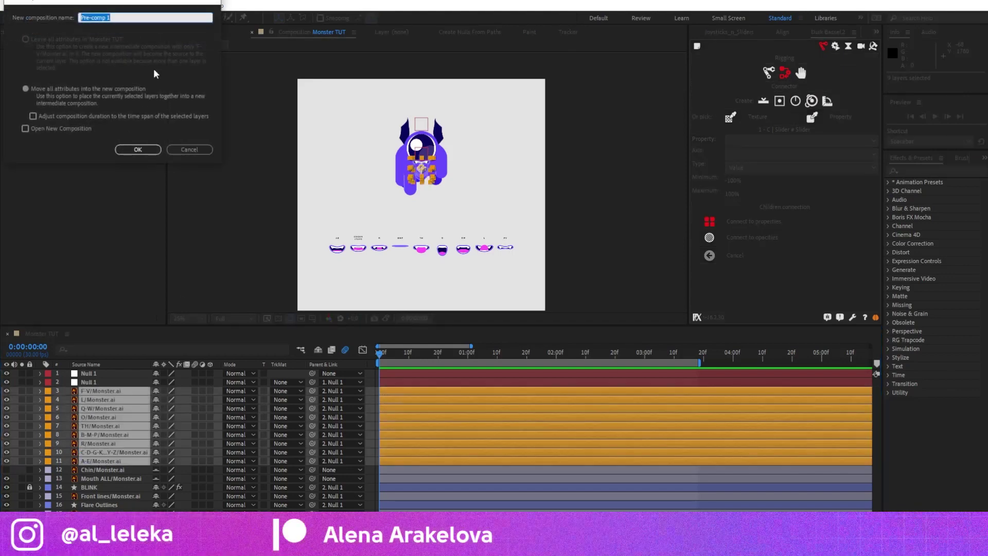
{"action": "type", "text": "Mouth pre"}
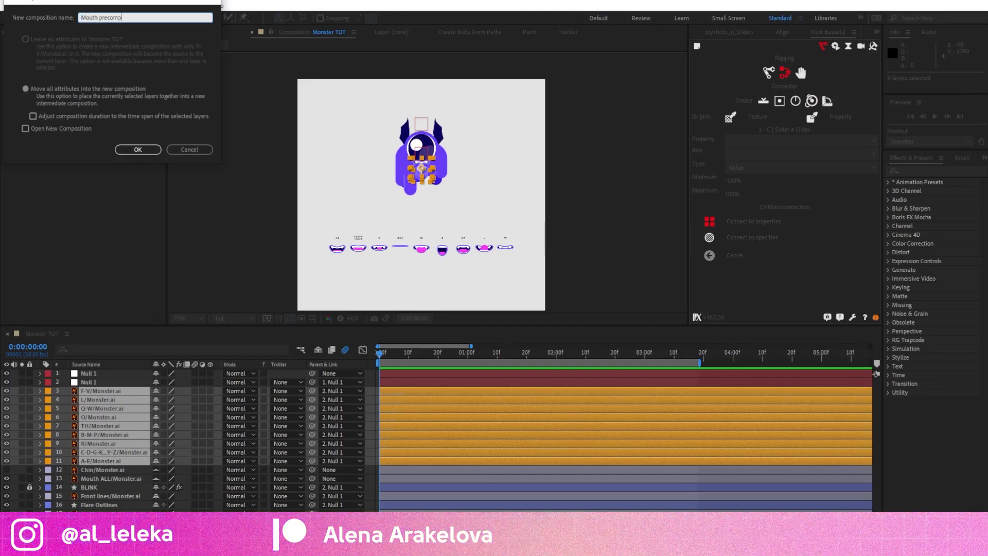
{"action": "type", "text": "comp"}
{"action": "key", "text": "Return"}
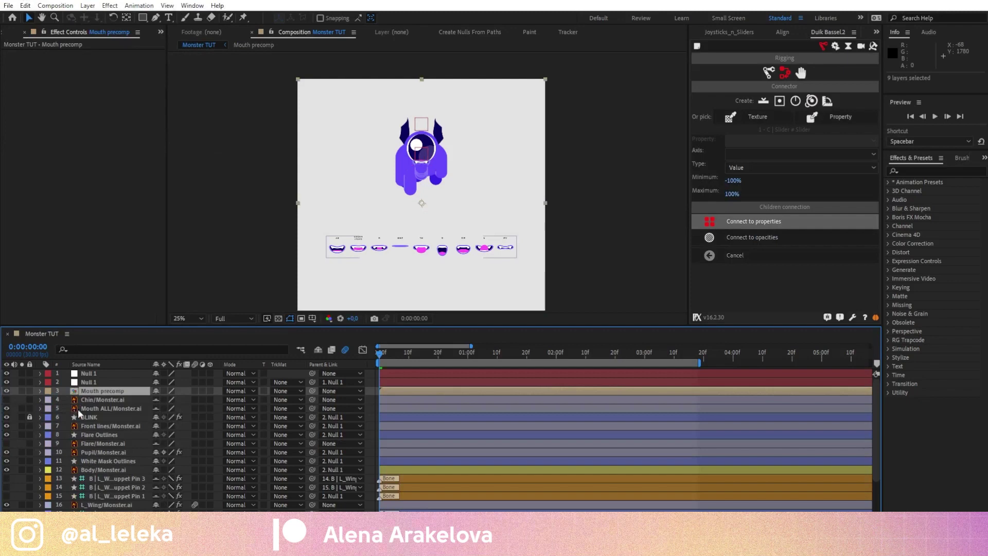
Inside Mouth precomp, trim all nine mouth layers to a single frame.
{"action": "double_click", "coordinate": [94, 396]}
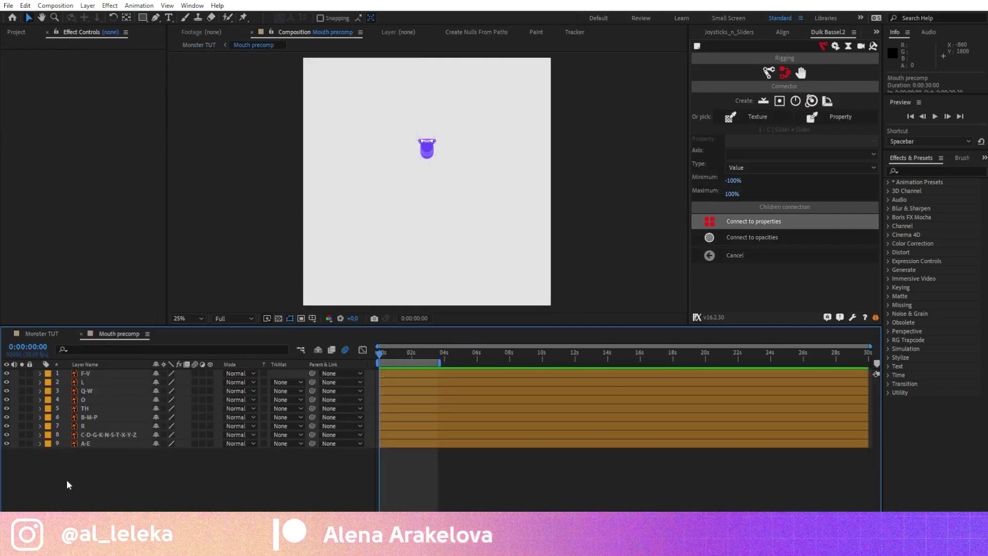
{"action": "left_click_drag", "start_coordinate": [69, 477], "coordinate": [123, 368]}
{"action": "key", "text": "semicolon"}
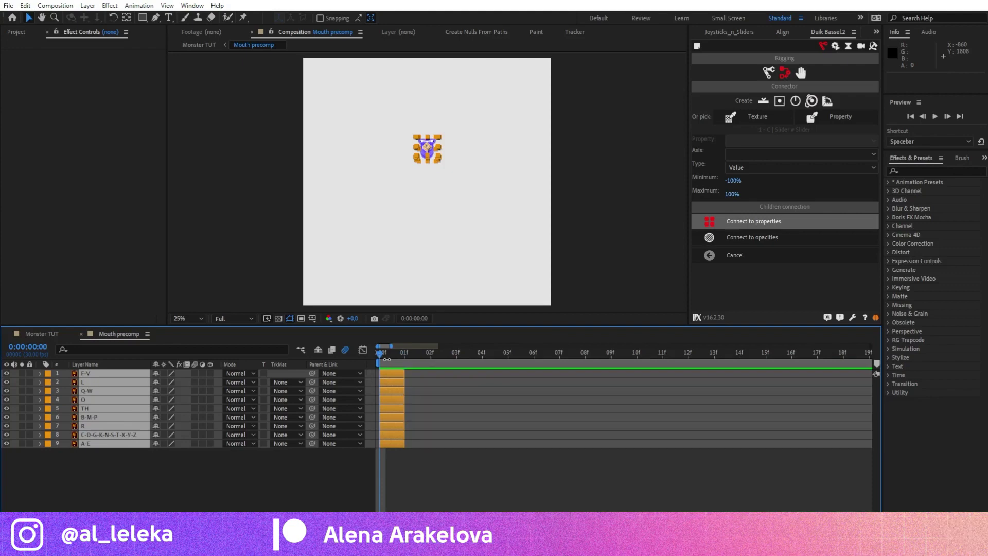
{"action": "key", "text": "alt+bracketright"}
Sequence the nine mouth layers one after another with Keyframe Assistant > Sequence Layers.
{"action": "left_click", "coordinate": [105, 451]}
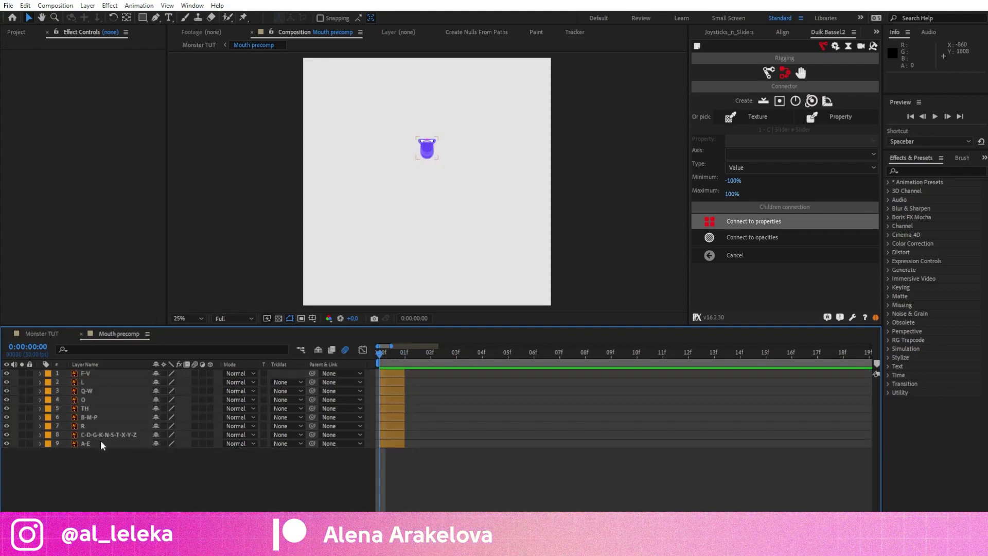
{"action": "left_click", "coordinate": [101, 443]}
{"action": "left_click", "coordinate": [103, 372], "text": "shift"}
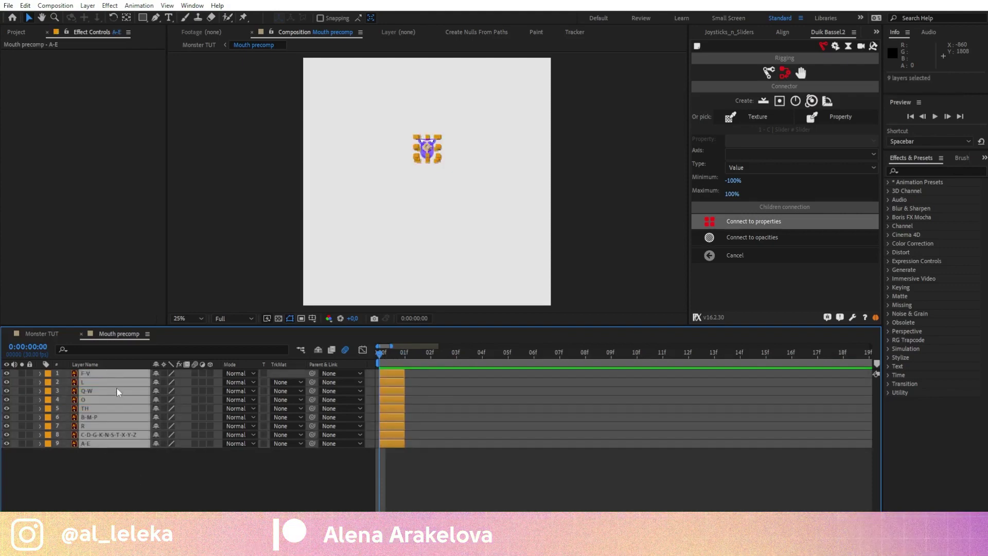
{"action": "right_click", "coordinate": [117, 391]}
{"action": "mouse_move", "coordinate": [159, 244]}
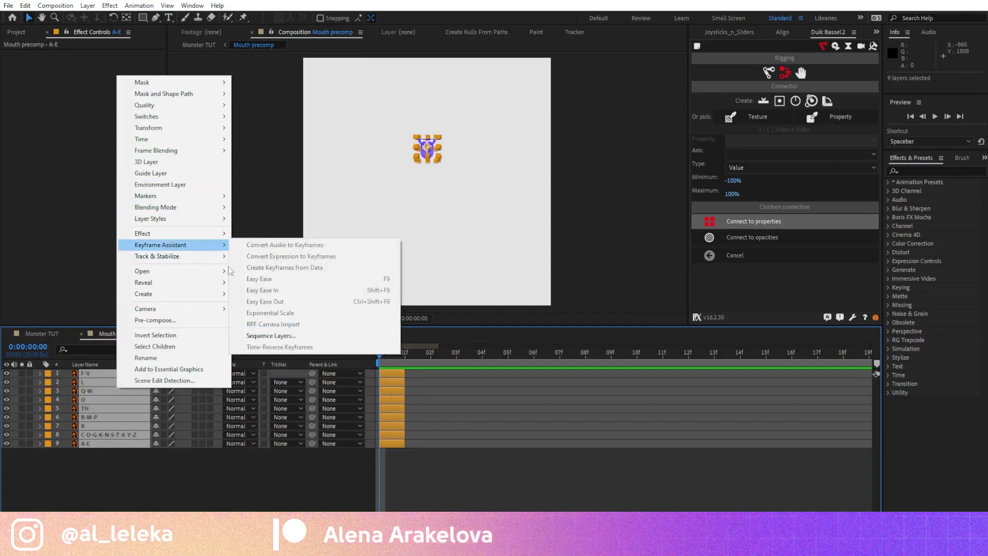
{"action": "left_click", "coordinate": [268, 335]}
{"action": "left_click", "coordinate": [288, 191]}
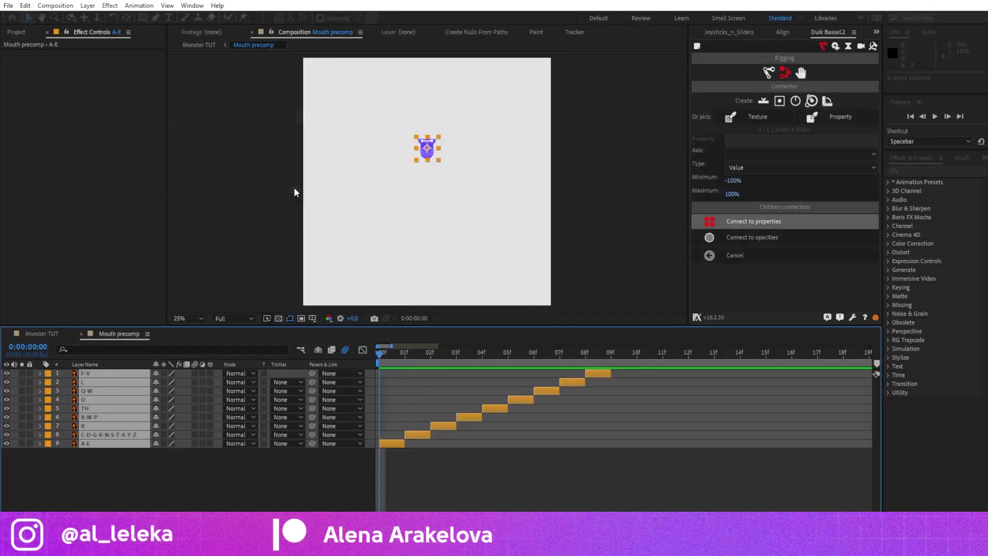
Scrub the playhead through frames 9, 4 and 2 to check the mouth poses.
{"action": "left_click", "coordinate": [292, 506]}
{"action": "left_click", "coordinate": [615, 357]}
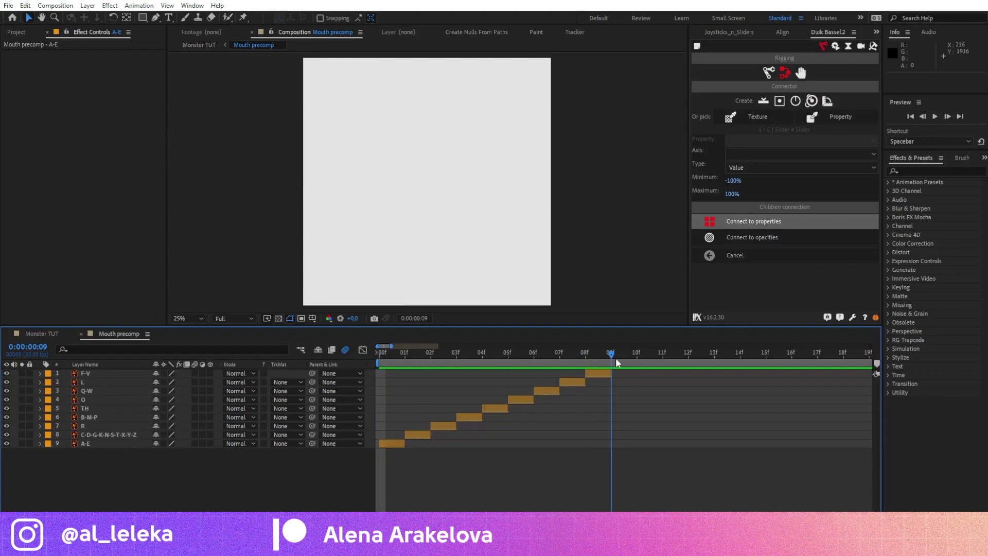
{"action": "left_click_drag", "start_coordinate": [615, 357], "coordinate": [573, 370]}
{"action": "key", "text": "period"}
{"action": "key", "text": "period"}
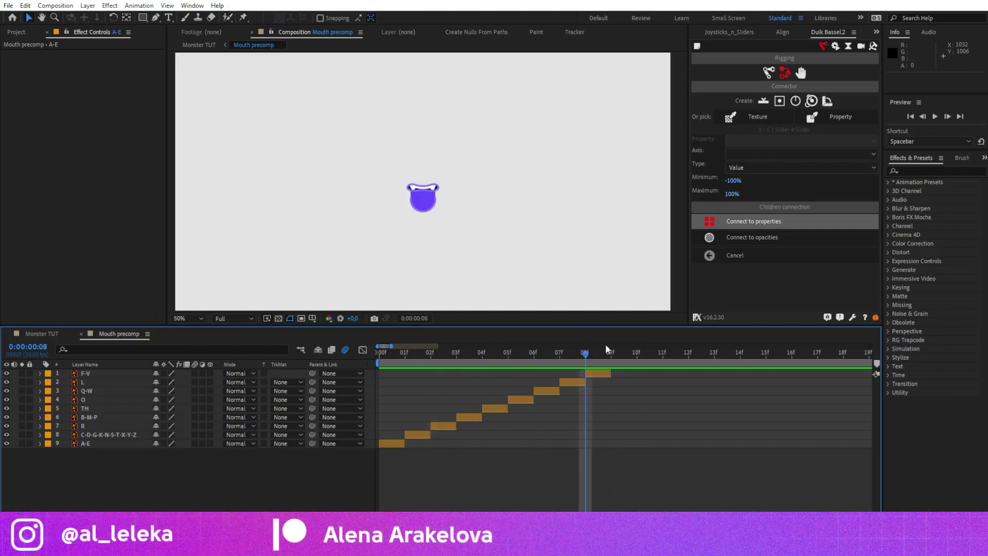
In Monster TUT, enable time remapping on the Mouth precomp layer.
{"action": "left_click", "coordinate": [43, 334]}
{"action": "right_click", "coordinate": [401, 394]}
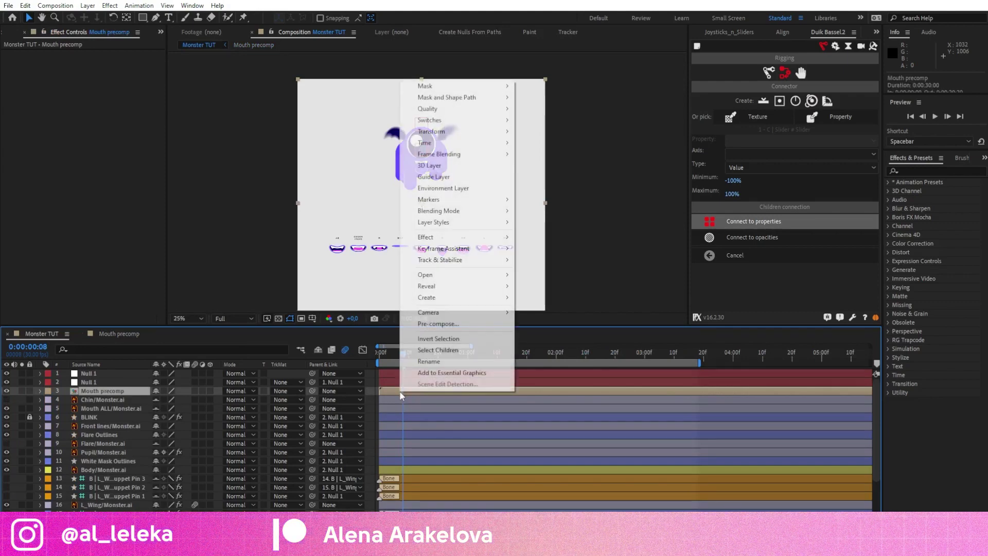
{"action": "mouse_move", "coordinate": [453, 143]}
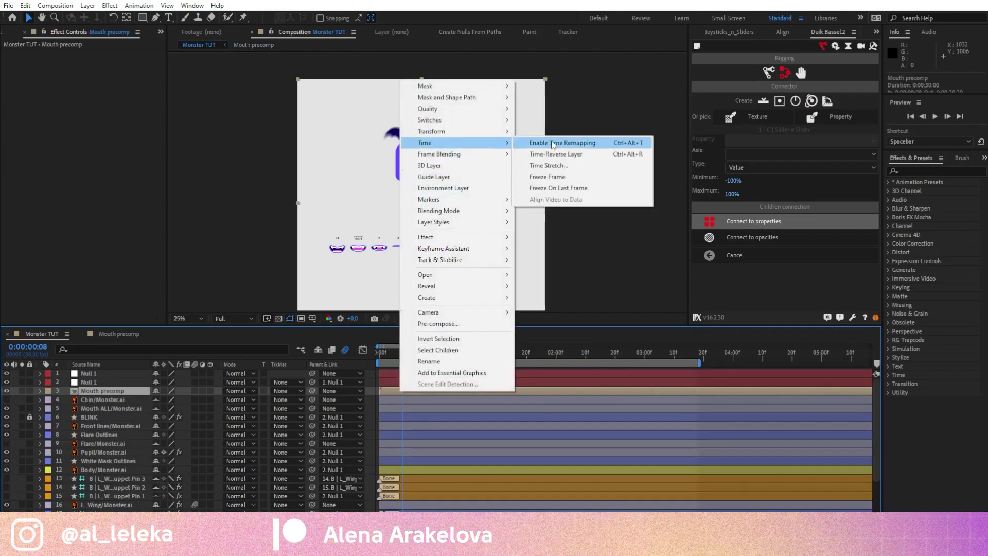
{"action": "left_click", "coordinate": [553, 146]}
Add a Time Remap keyframe at frame 8, then check the keyframes and frames 4 and 7.
{"action": "left_click", "coordinate": [14, 399]}
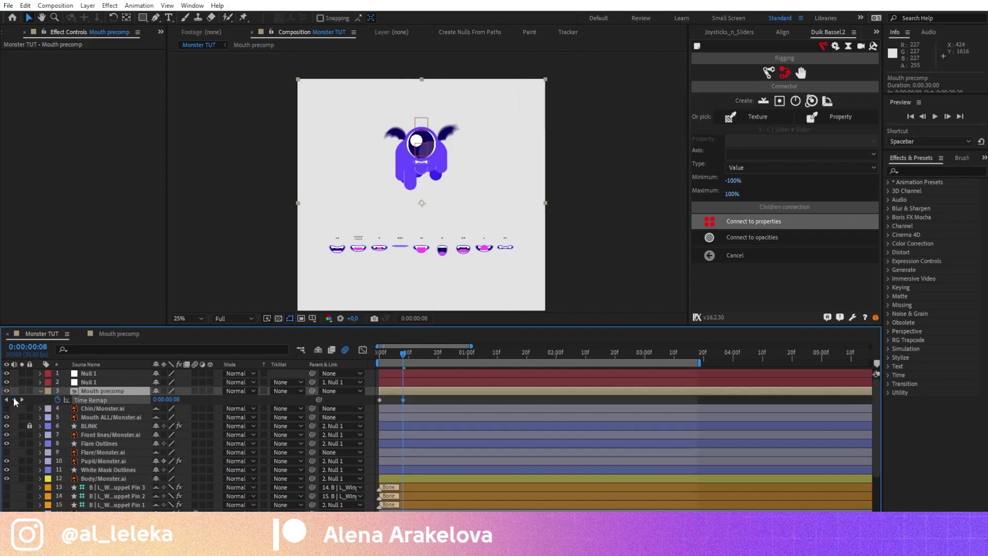
{"action": "scroll", "coordinate": [391, 399], "scroll_direction": "up", "scroll_amount": 3}
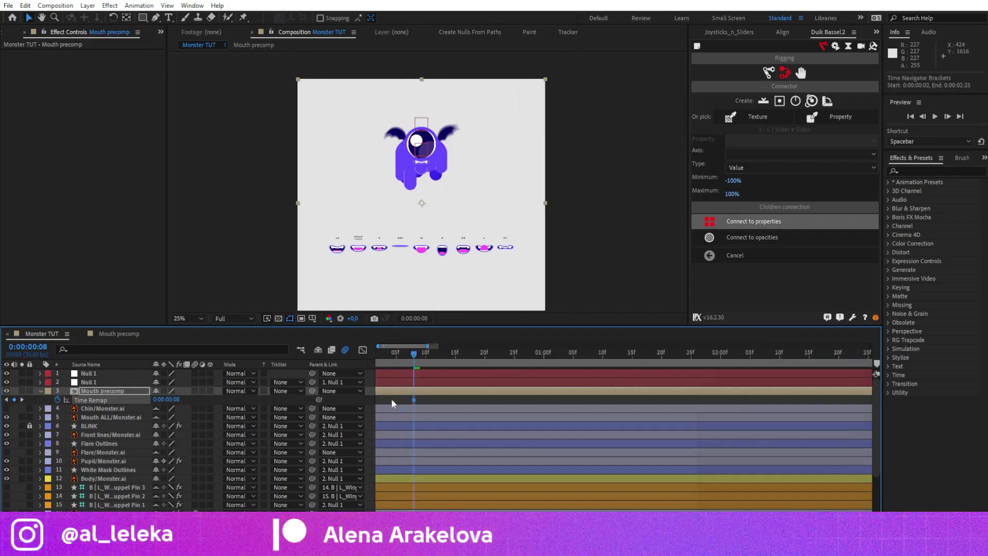
{"action": "scroll", "coordinate": [452, 404], "scroll_direction": "left", "scroll_amount": 2}
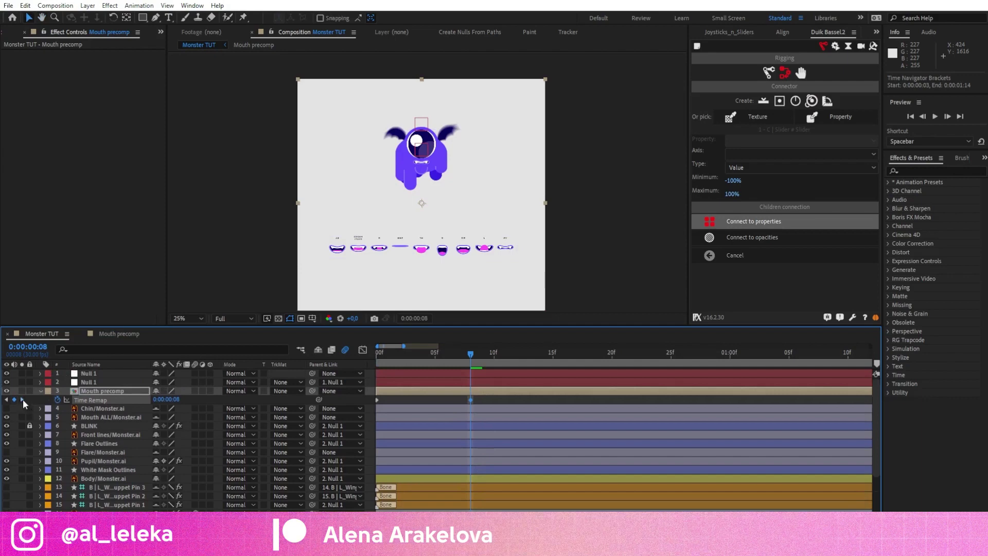
{"action": "left_click", "coordinate": [21, 399]}
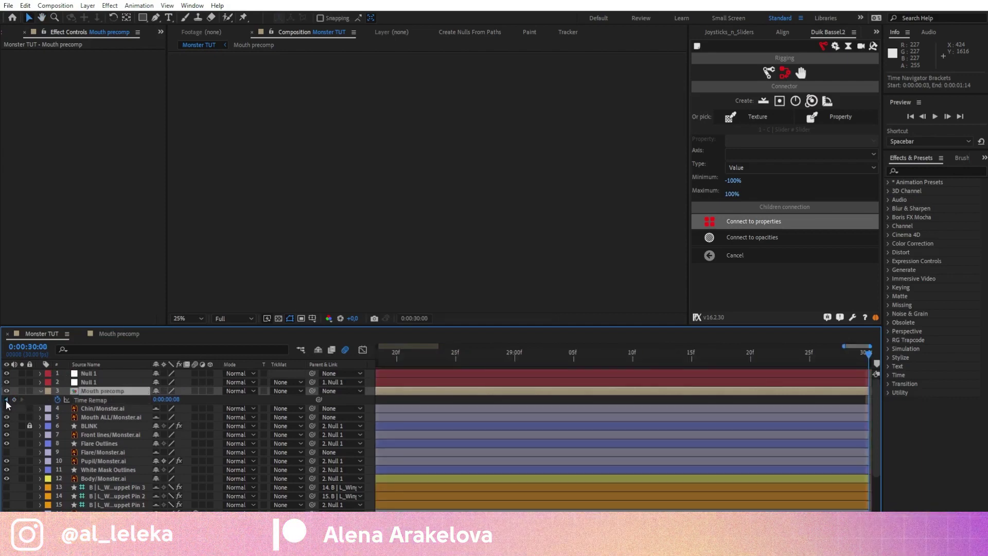
{"action": "left_click", "coordinate": [6, 399]}
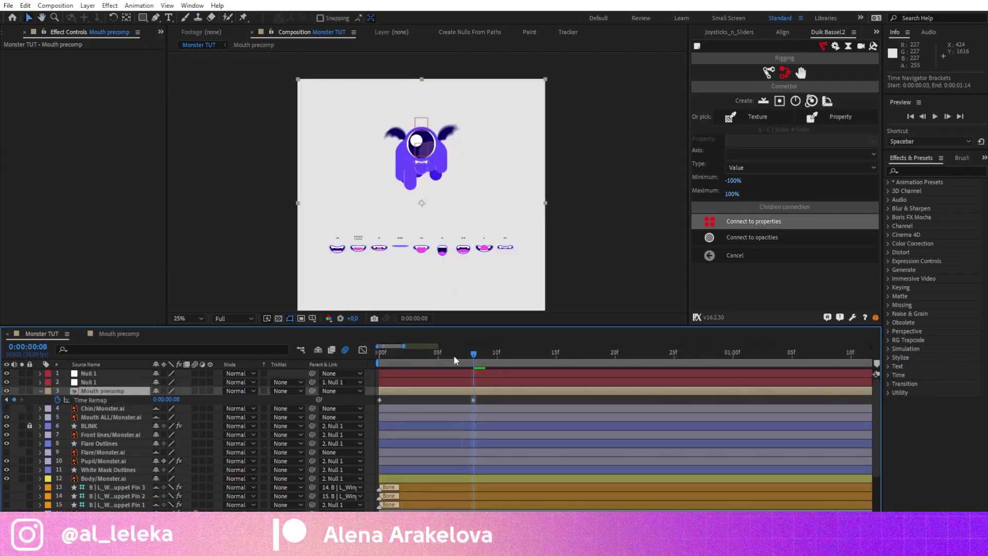
{"action": "left_click", "coordinate": [429, 355]}
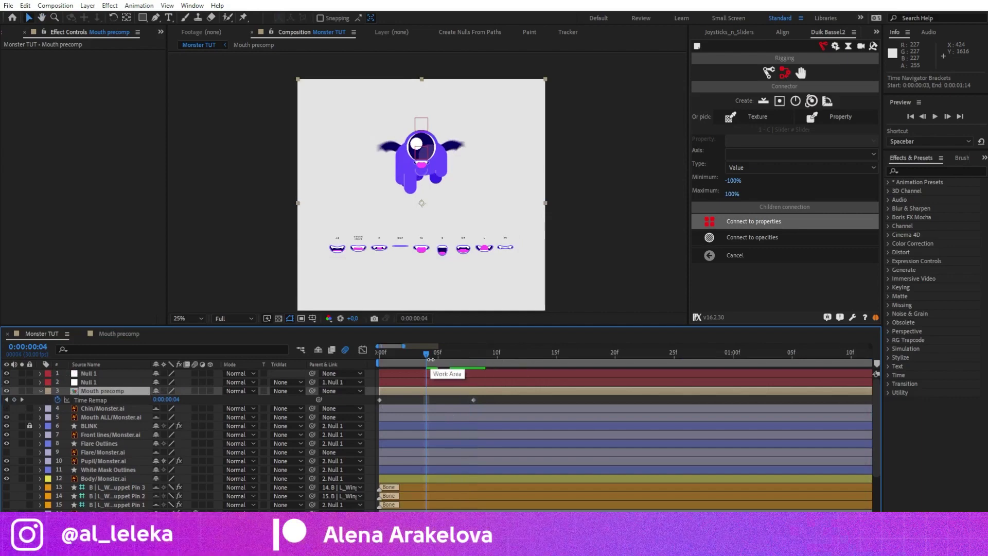
{"action": "left_click", "coordinate": [461, 356]}
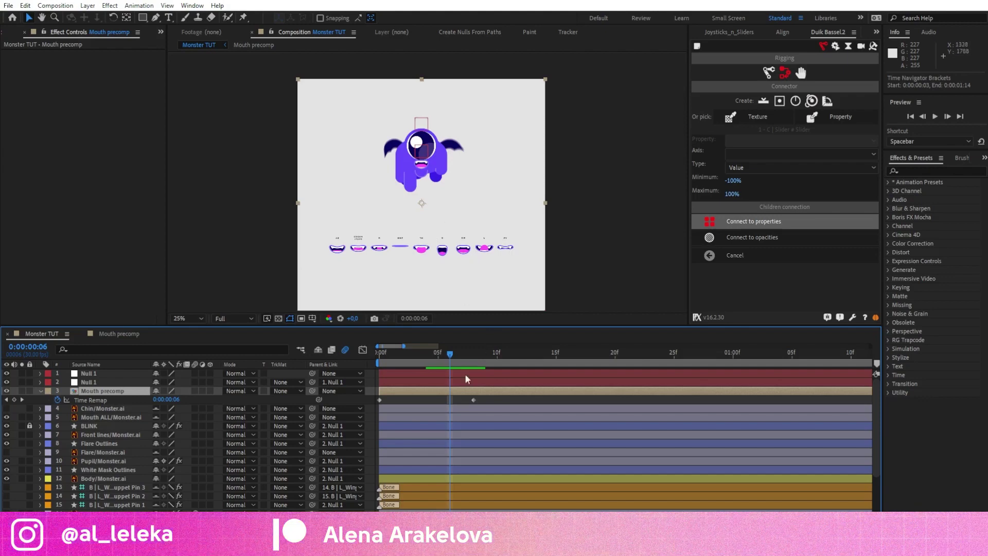
Scrub back to frame 3, then return to the timeline's first frame.
{"action": "left_click_drag", "start_coordinate": [451, 355], "coordinate": [524, 375]}
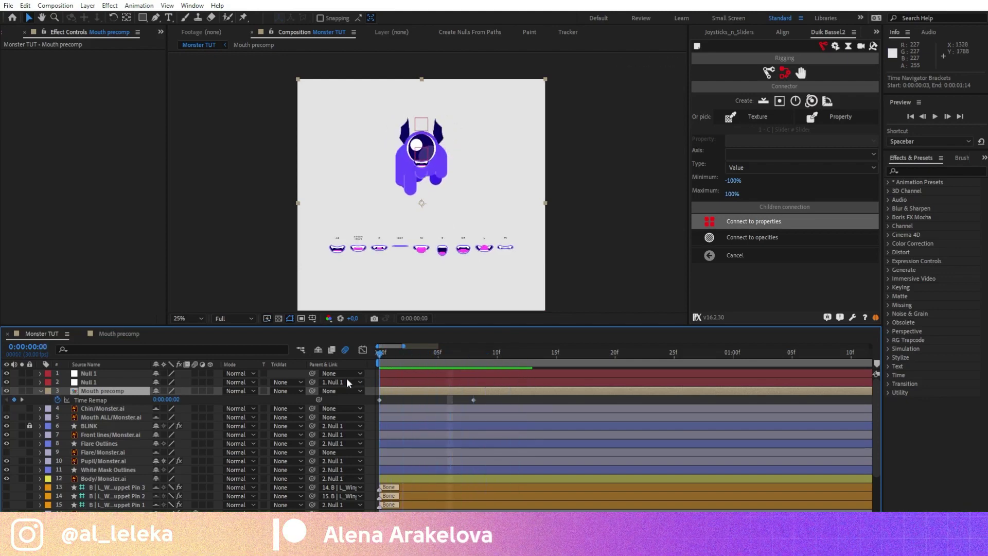
{"action": "key", "text": "Home"}
{"action": "scroll", "coordinate": [410, 168], "scroll_direction": "up", "scroll_amount": 4}
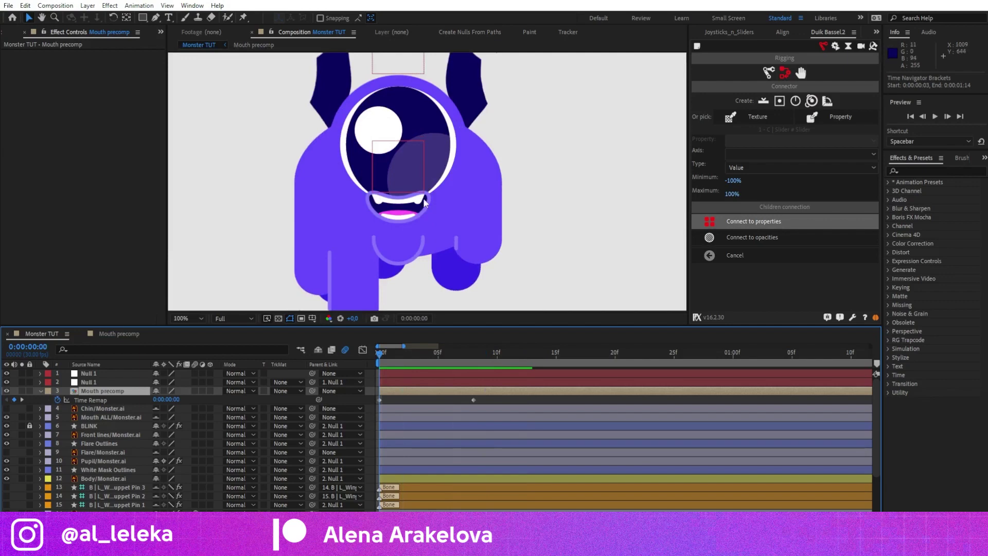
Parent Mouth precomp to the BODY CNTRL null and select it with layer names shown.
{"action": "left_click_drag", "start_coordinate": [313, 390], "coordinate": [87, 382]}
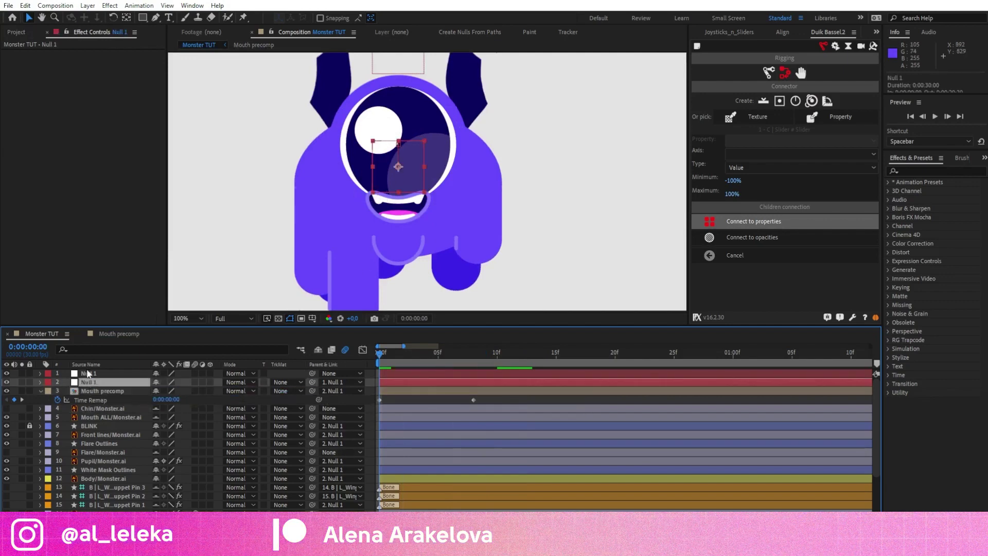
{"action": "left_click", "coordinate": [87, 364]}
{"action": "scroll", "coordinate": [492, 199], "scroll_direction": "down", "scroll_amount": 4}
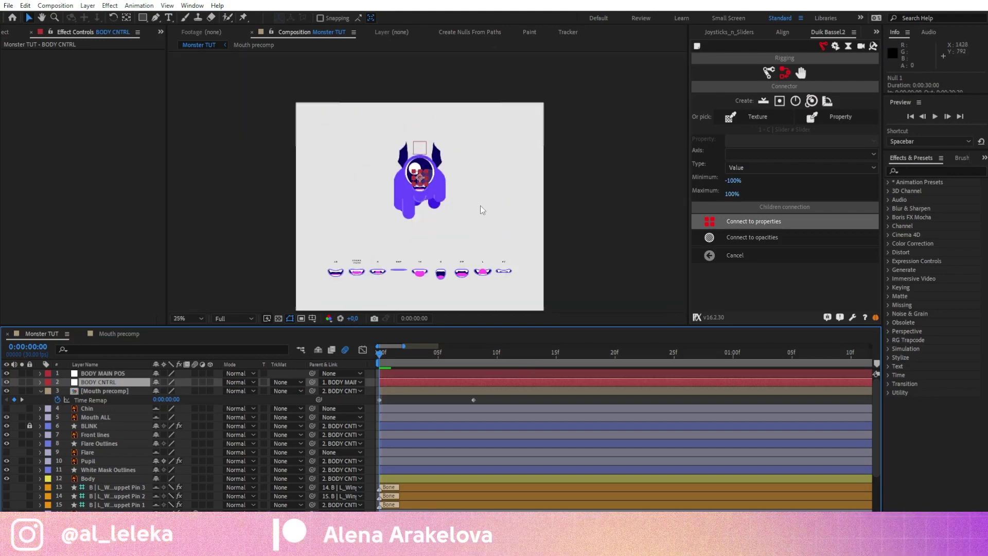
{"action": "left_click", "coordinate": [164, 391]}
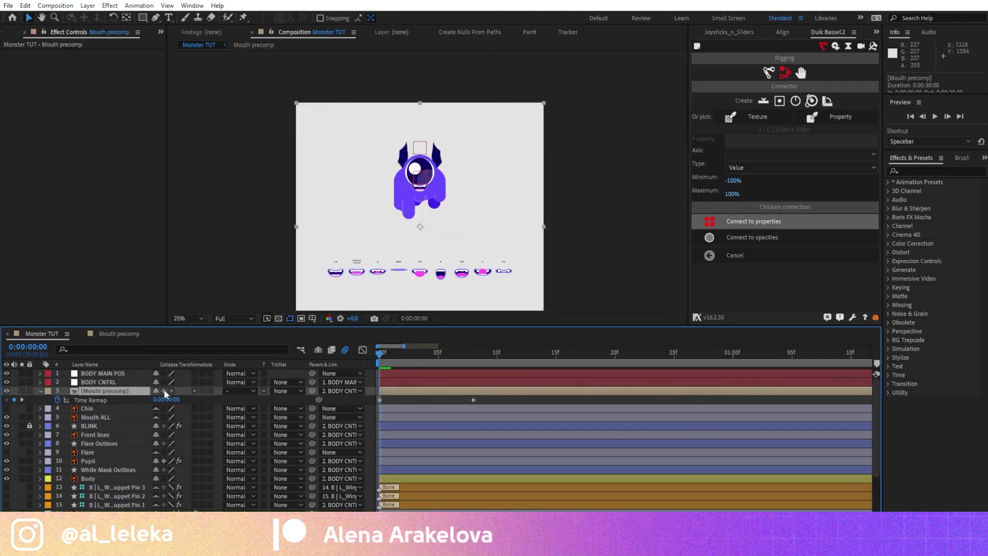
{"action": "scroll", "coordinate": [425, 197], "scroll_direction": "up", "scroll_amount": 2}
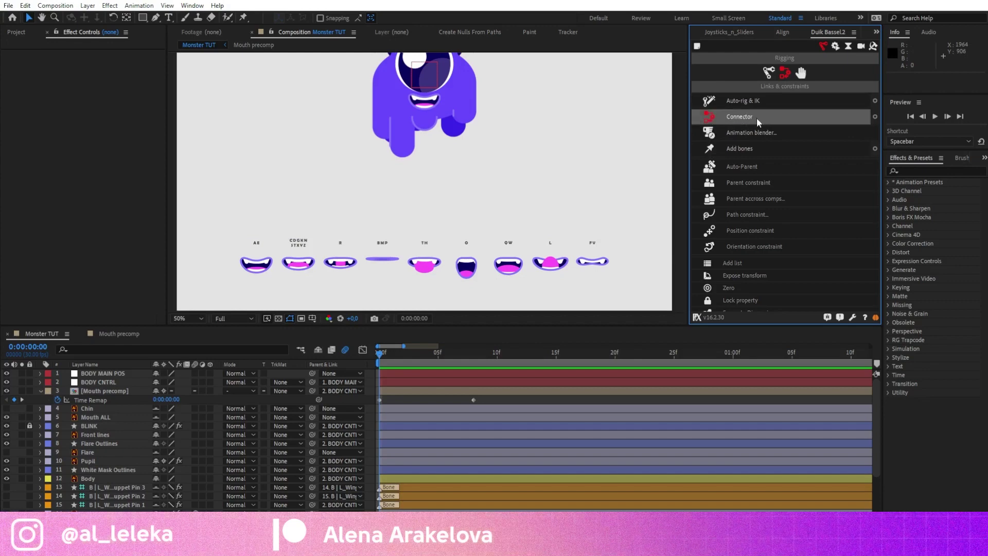
Create a Duik slider controller and move it onto the TH mouth pose.
{"action": "left_click", "coordinate": [874, 115]}
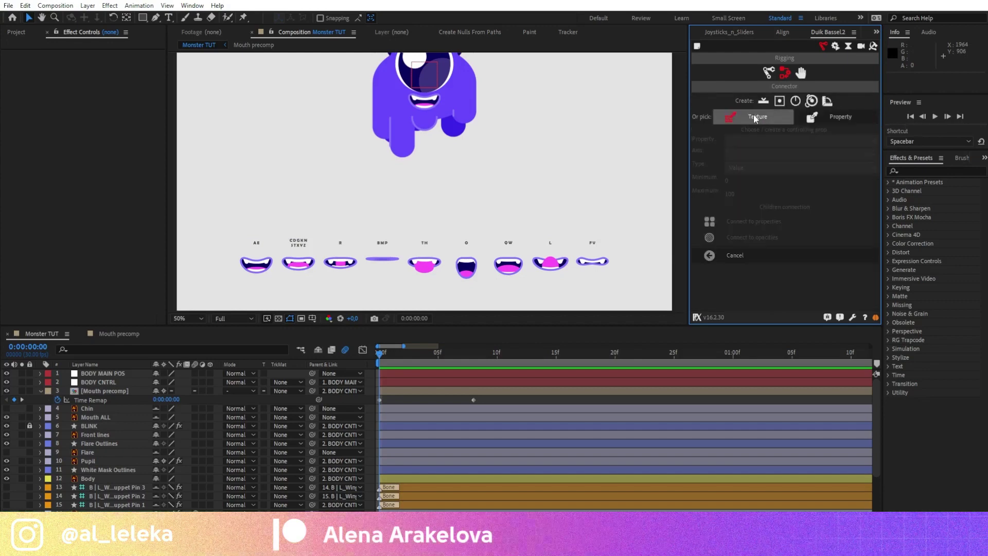
{"action": "left_click", "coordinate": [763, 102]}
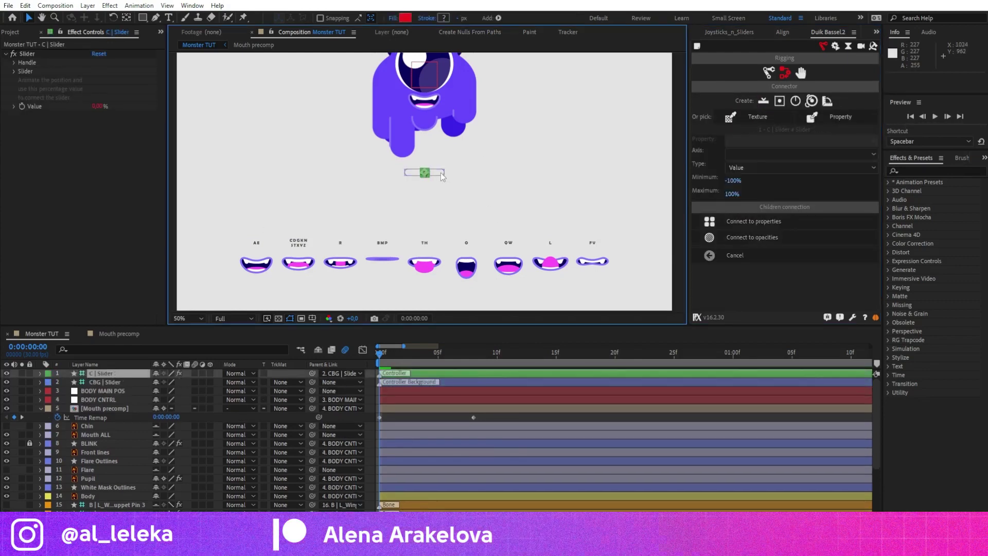
{"action": "left_click_drag", "start_coordinate": [441, 175], "coordinate": [442, 259]}
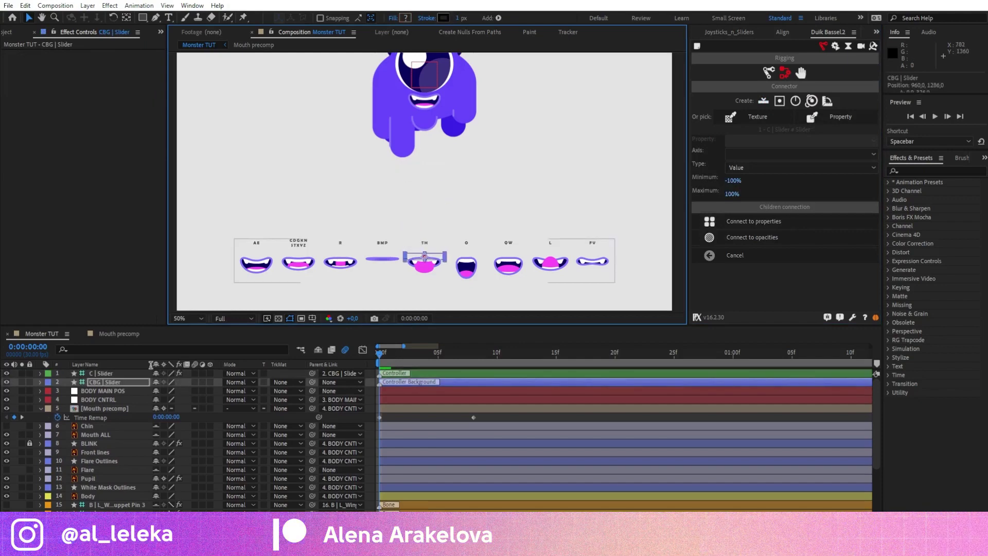
Set the C | Slider size to 1300% and test-drag the handle to the AE mouth.
{"action": "left_click", "coordinate": [109, 375]}
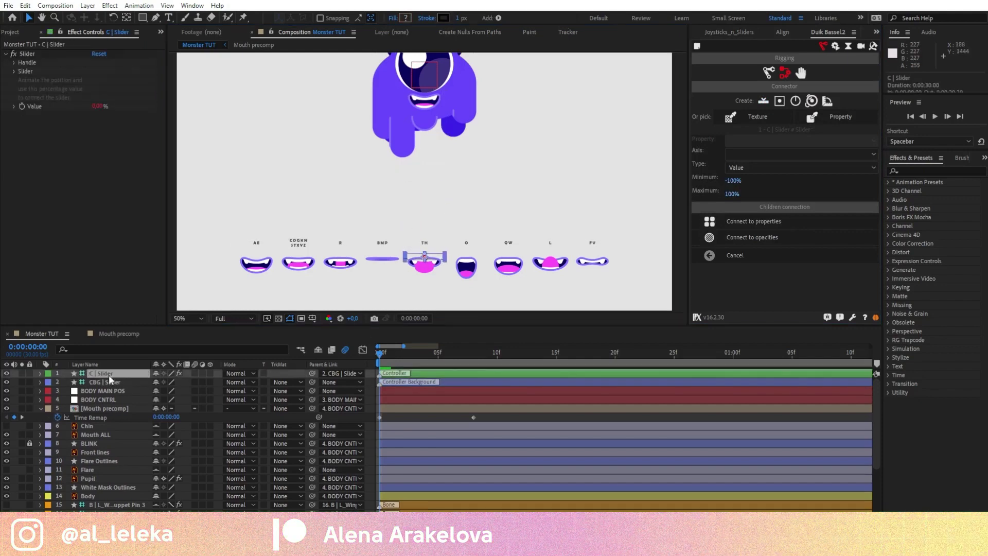
{"action": "left_click", "coordinate": [14, 63]}
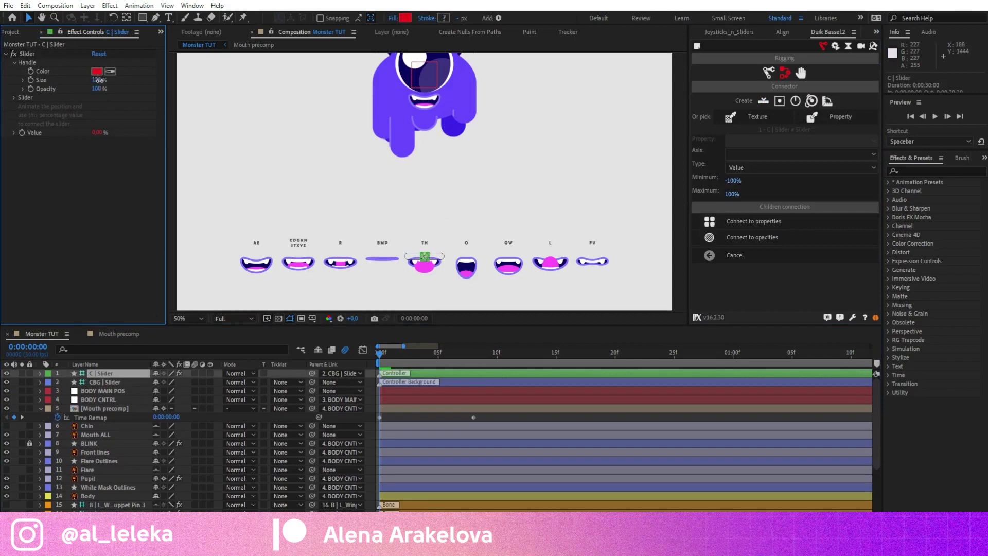
{"action": "left_click_drag", "start_coordinate": [122, 84], "coordinate": [131, 84]}
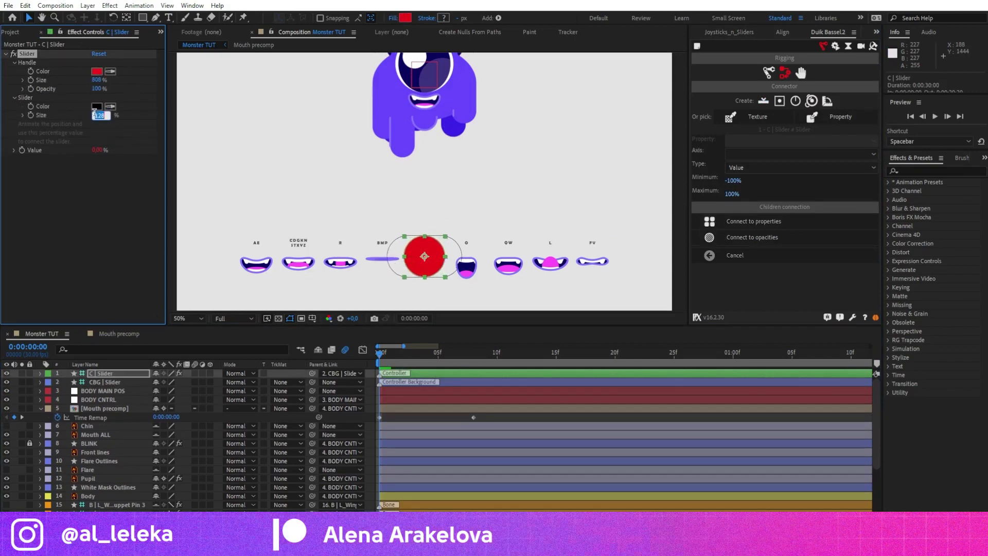
{"action": "type", "text": "130"}
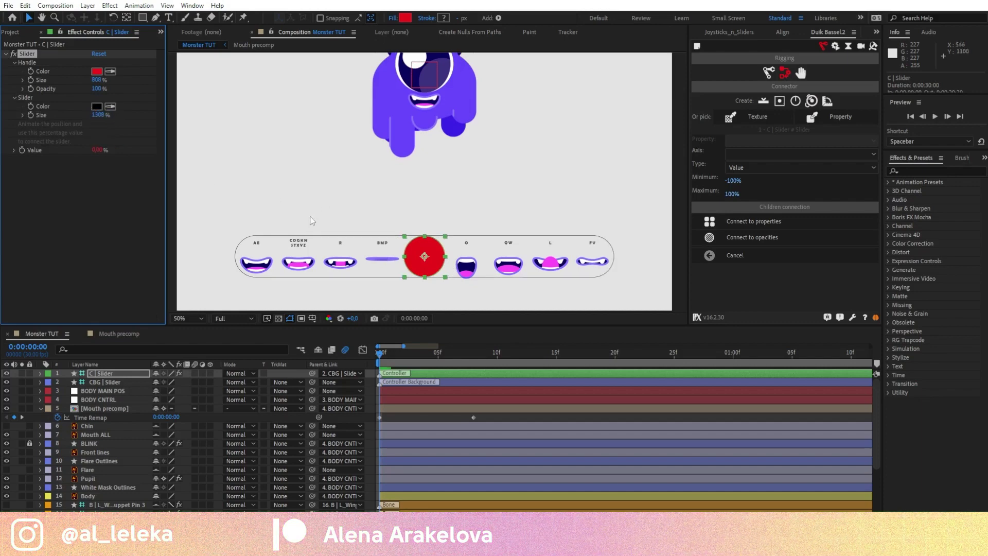
{"action": "left_click_drag", "start_coordinate": [424, 256], "coordinate": [342, 253]}
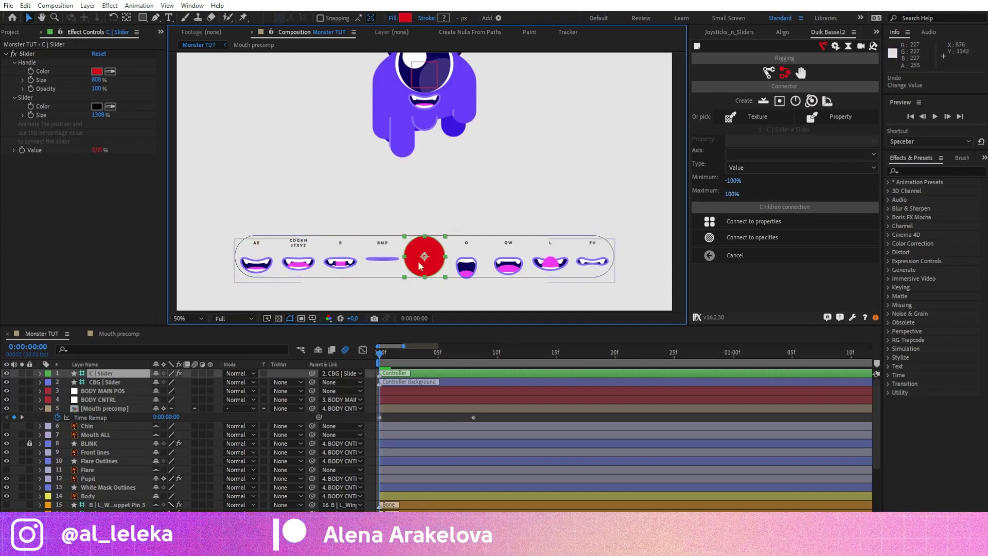
Enlarge the slider handle to 938% and nudge the slider background up.
{"action": "left_click", "coordinate": [481, 246]}
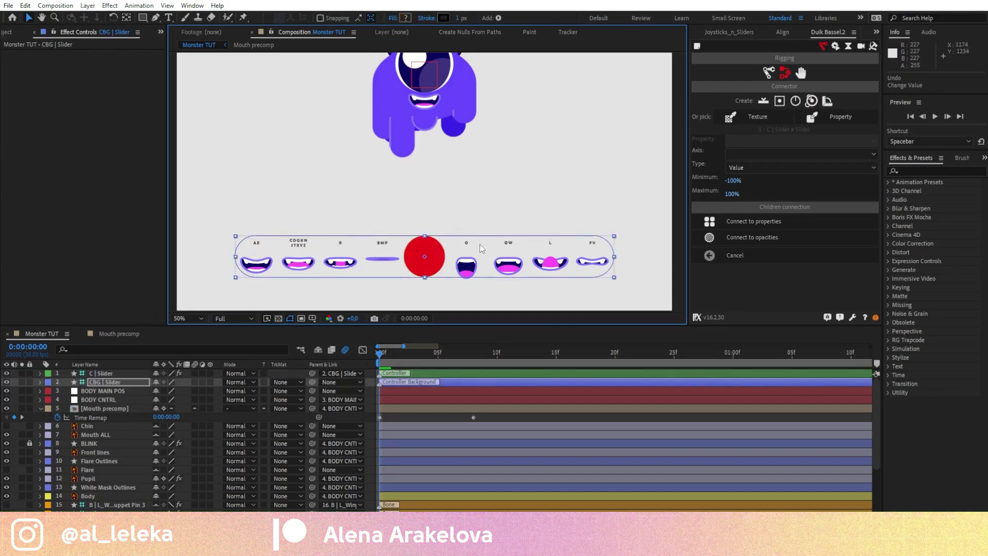
{"action": "left_click", "coordinate": [425, 255]}
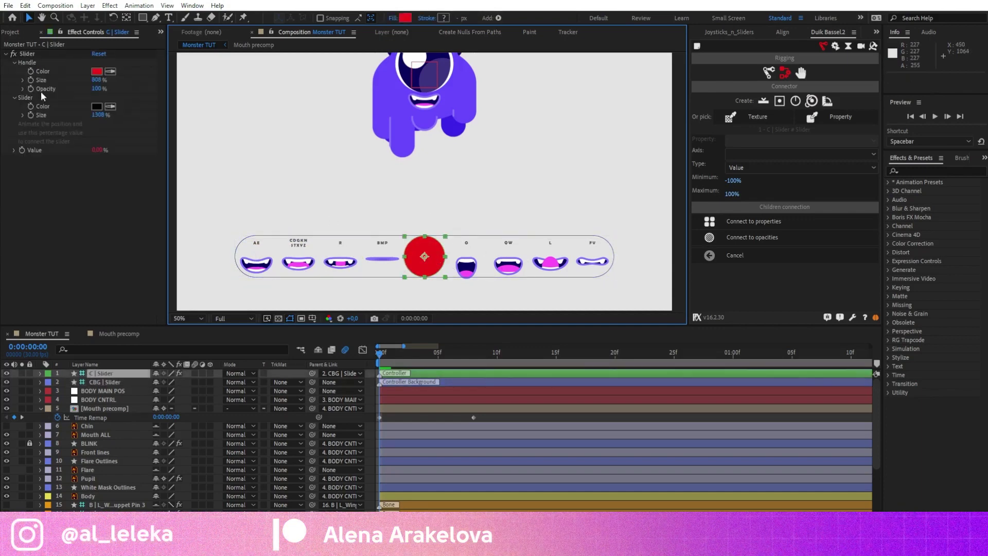
{"action": "left_click_drag", "start_coordinate": [100, 85], "coordinate": [105, 81]}
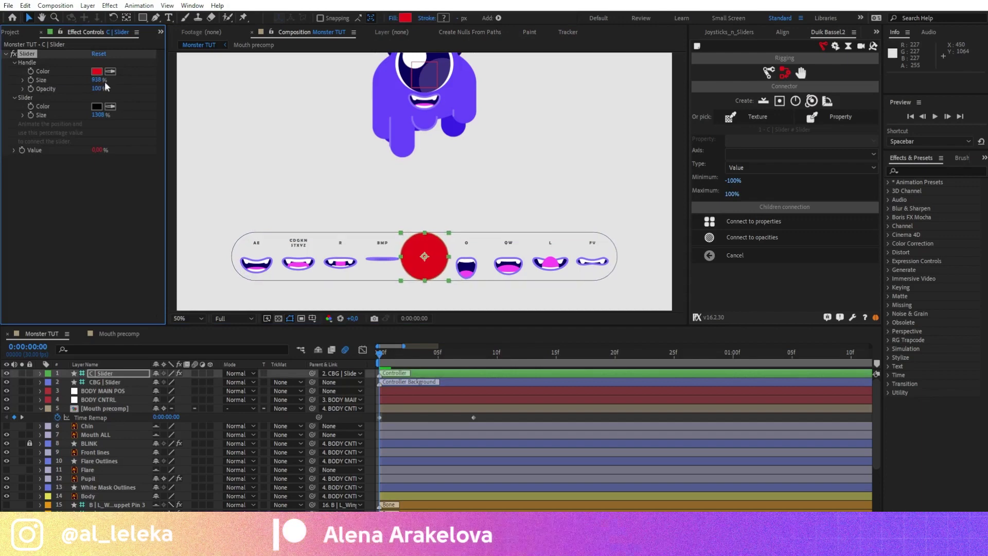
{"action": "left_click", "coordinate": [502, 240]}
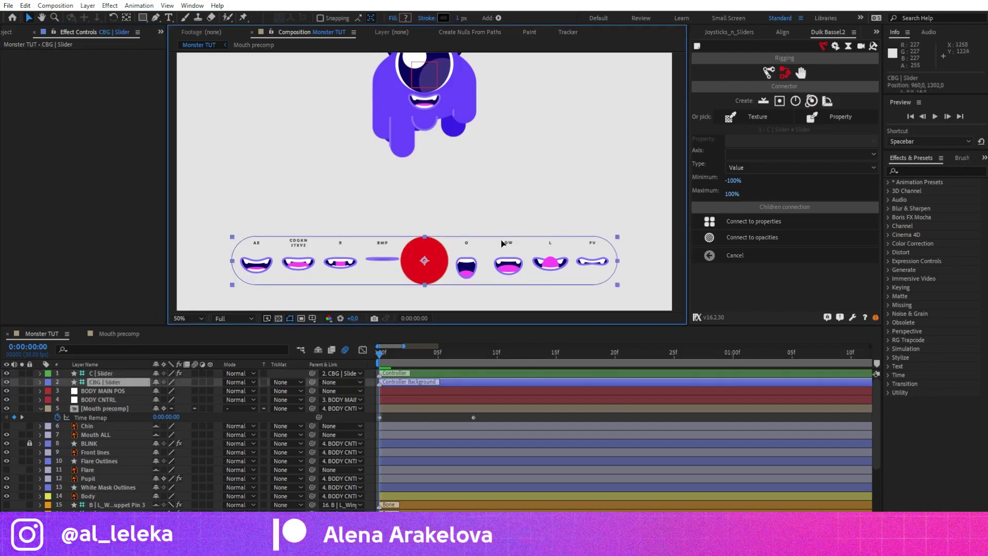
{"action": "key", "text": "shift+Up"}
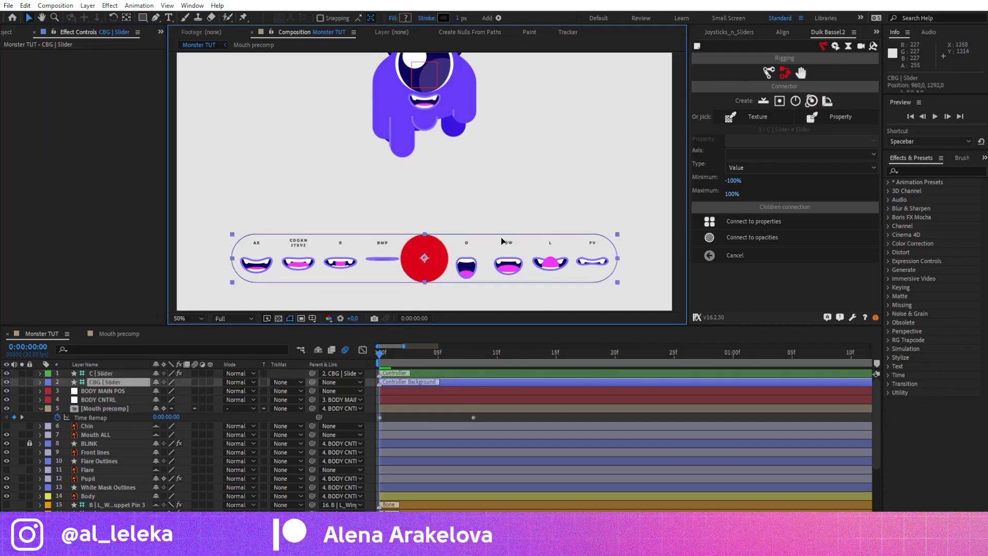
{"action": "left_click", "coordinate": [468, 198]}
{"action": "left_click", "coordinate": [425, 260]}
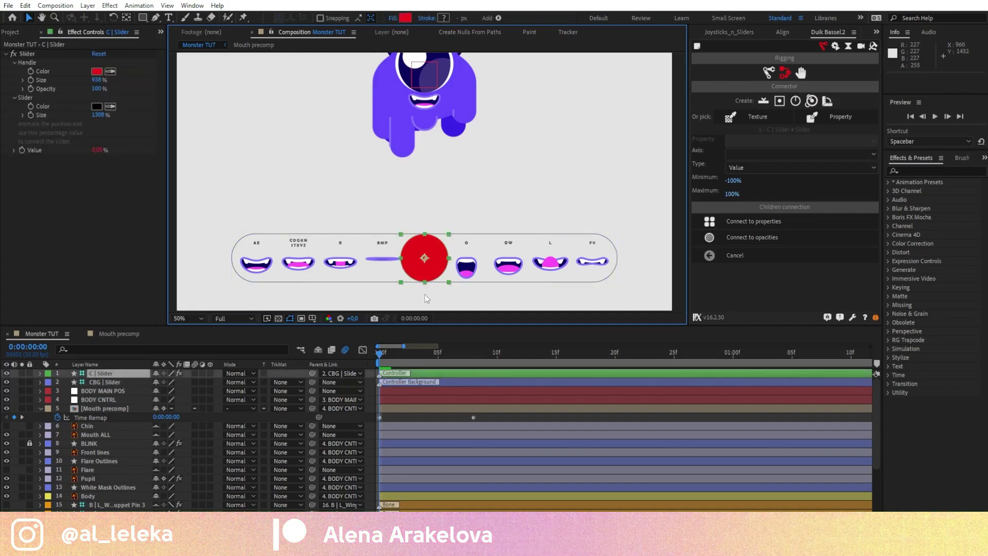
Make the handle a hollow ring by disabling its Icon Fill 1 and adding a Stroke.
{"action": "left_click", "coordinate": [40, 374]}
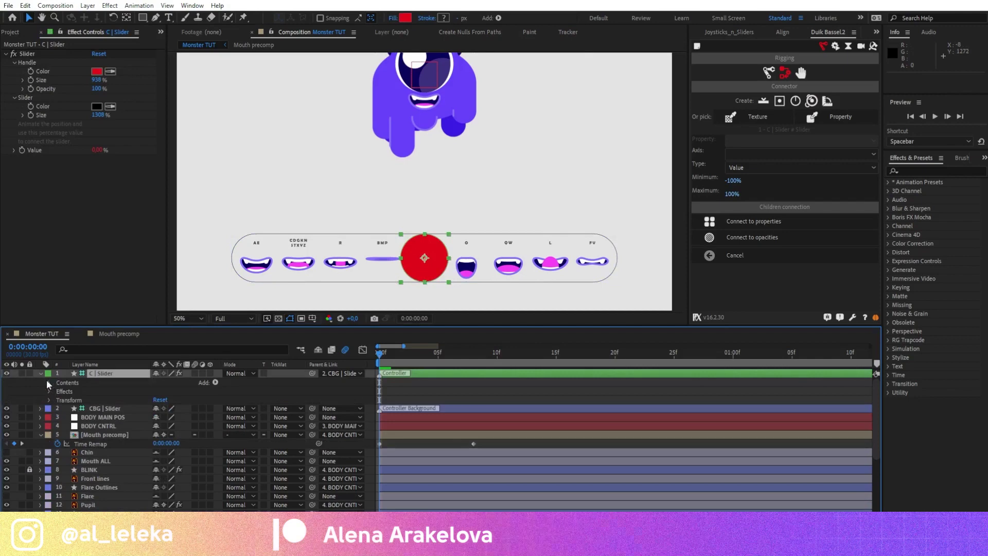
{"action": "left_click", "coordinate": [49, 383]}
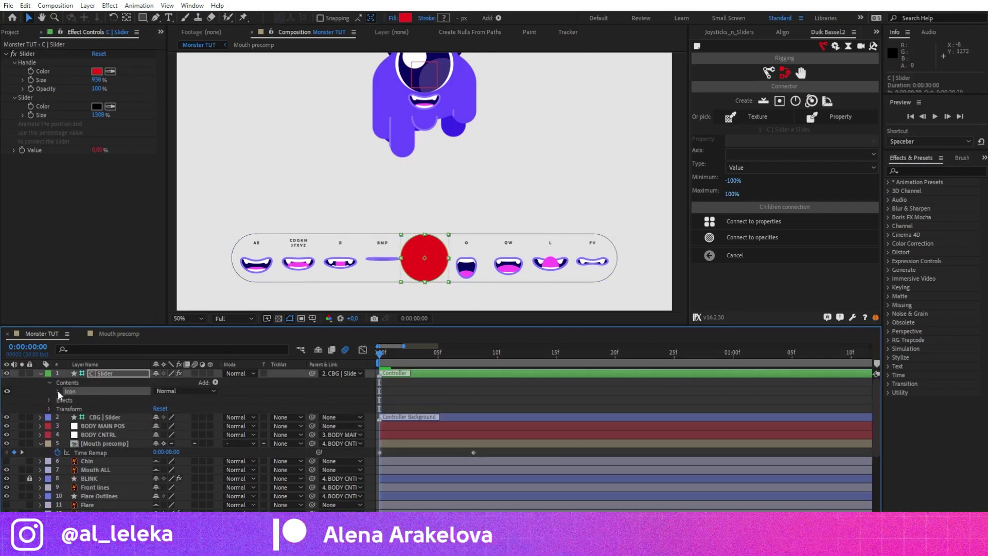
{"action": "left_click", "coordinate": [57, 391]}
{"action": "left_click", "coordinate": [7, 408]}
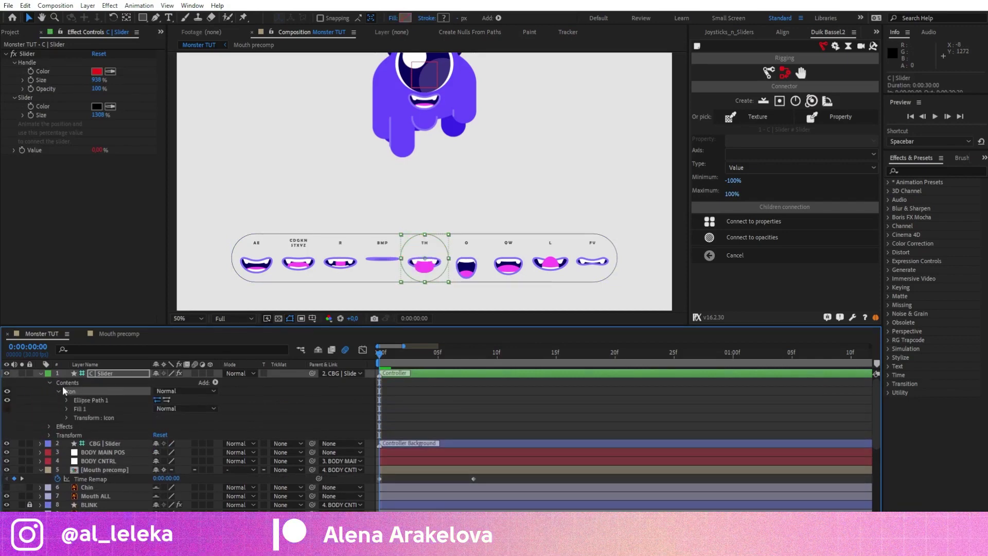
{"action": "left_click", "coordinate": [215, 383]}
{"action": "left_click", "coordinate": [244, 231]}
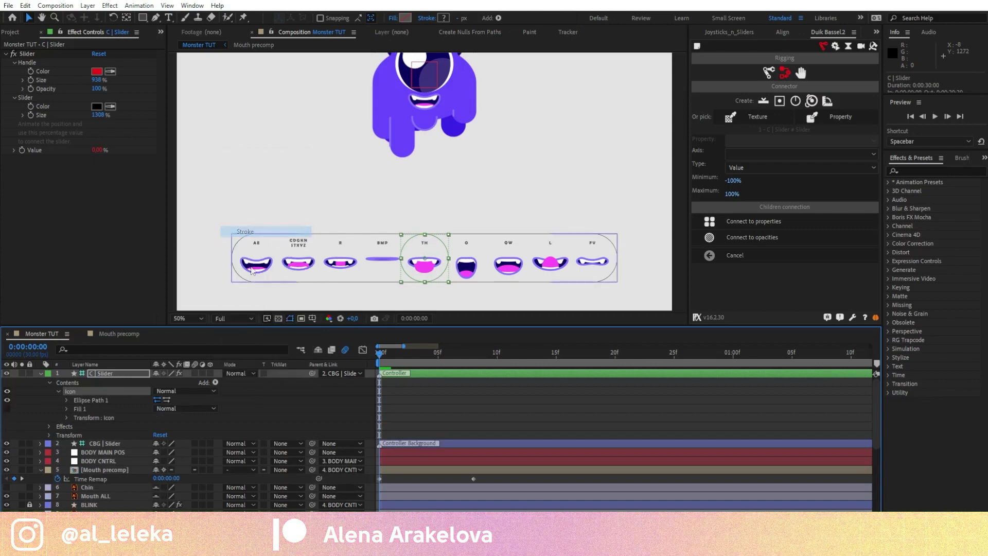
{"action": "left_click", "coordinate": [431, 263]}
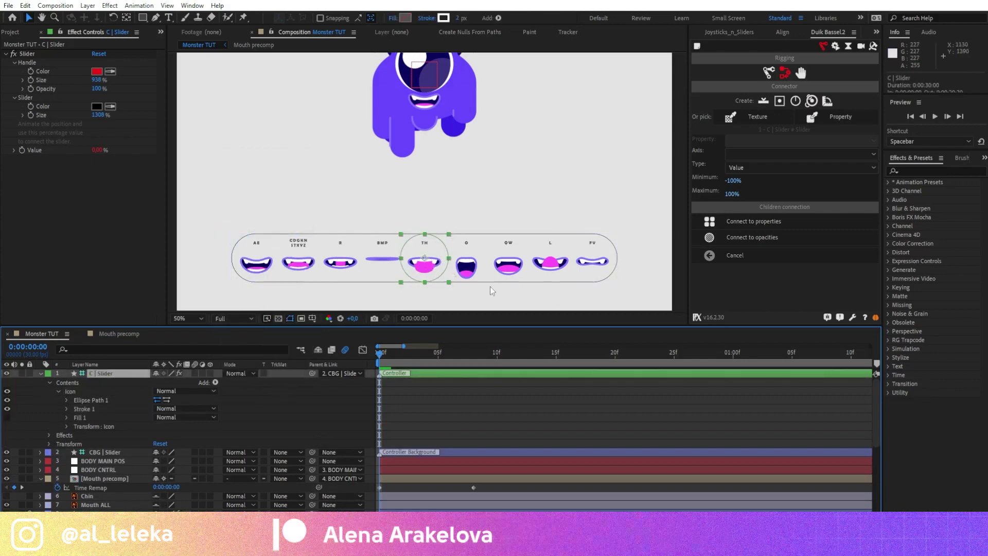
{"action": "left_click", "coordinate": [547, 255]}
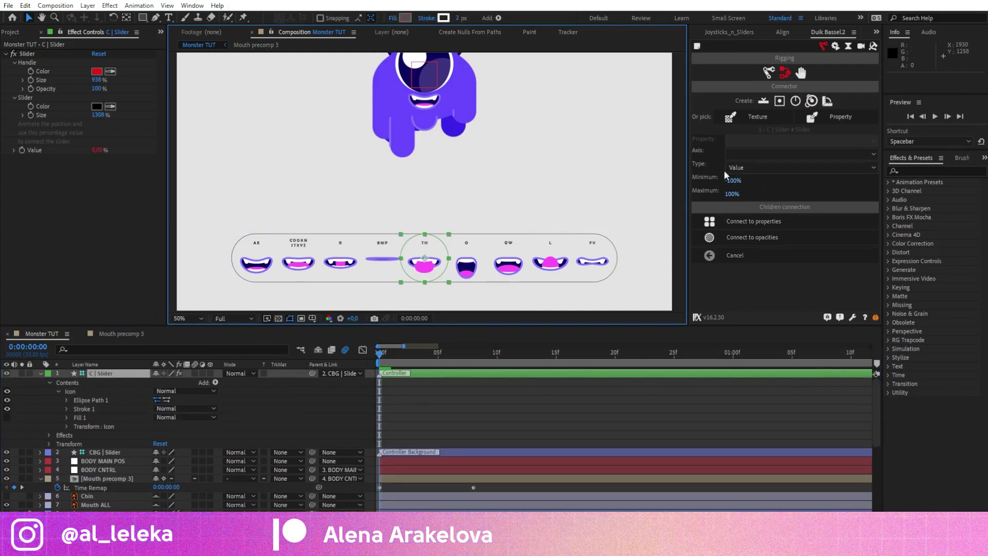
Connect the slider to Mouth precomp's Time Remap and test it by dragging to O.
{"action": "left_click", "coordinate": [106, 488]}
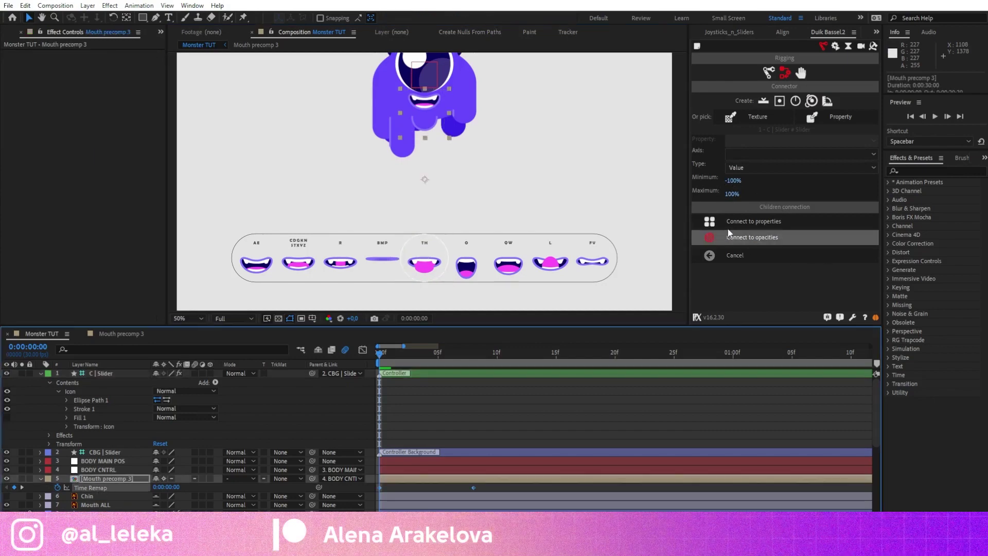
{"action": "left_click", "coordinate": [741, 221]}
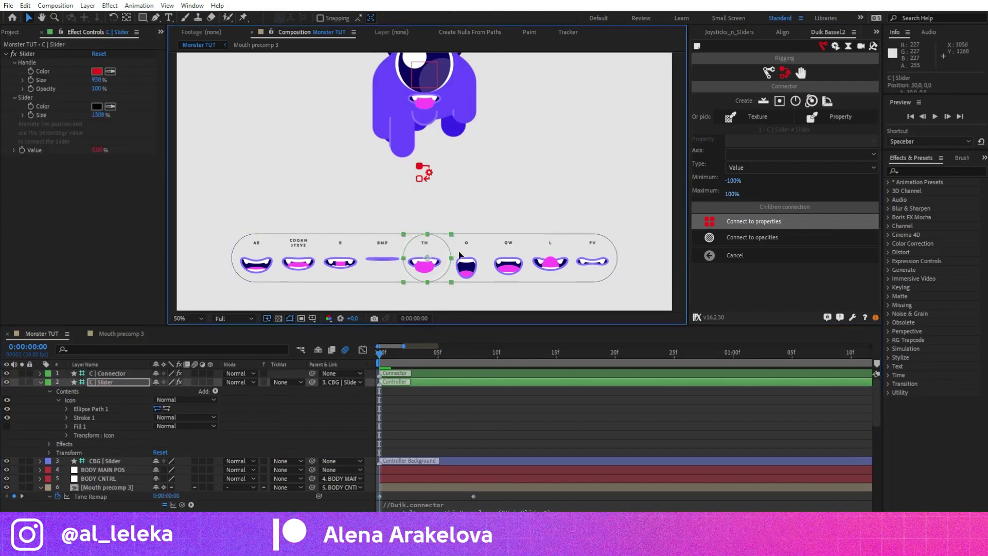
{"action": "left_click_drag", "start_coordinate": [460, 254], "coordinate": [614, 266]}
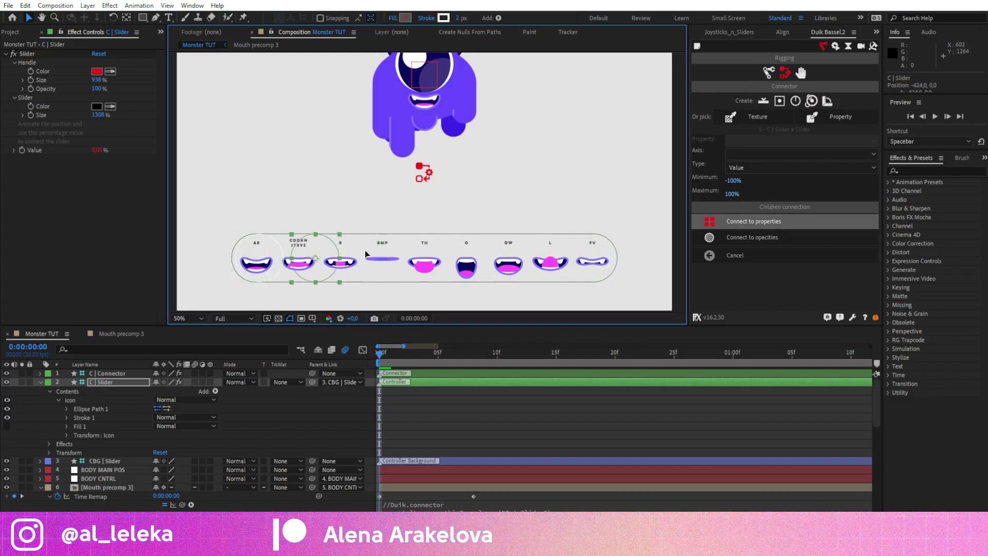
Drag the handle between the R and O mouths, then undo the last move.
{"action": "left_click_drag", "start_coordinate": [292, 255], "coordinate": [410, 261]}
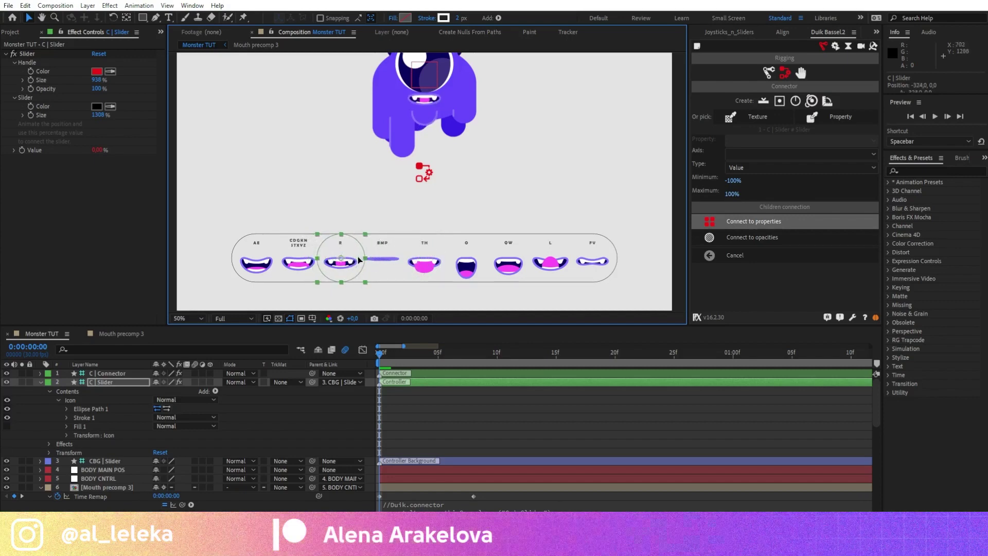
{"action": "scroll", "coordinate": [446, 124], "scroll_direction": "up", "scroll_amount": 2}
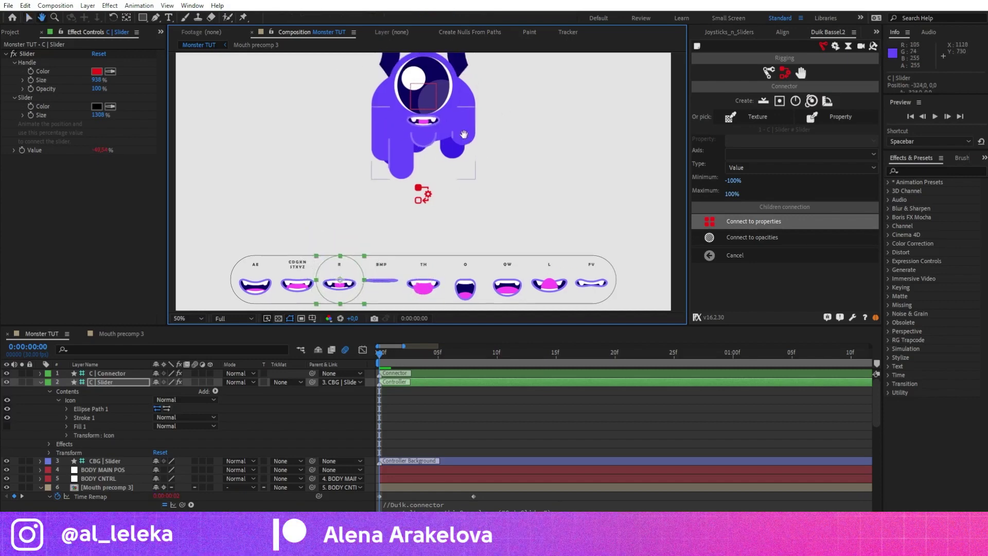
{"action": "scroll", "coordinate": [390, 128], "scroll_direction": "down", "scroll_amount": 1}
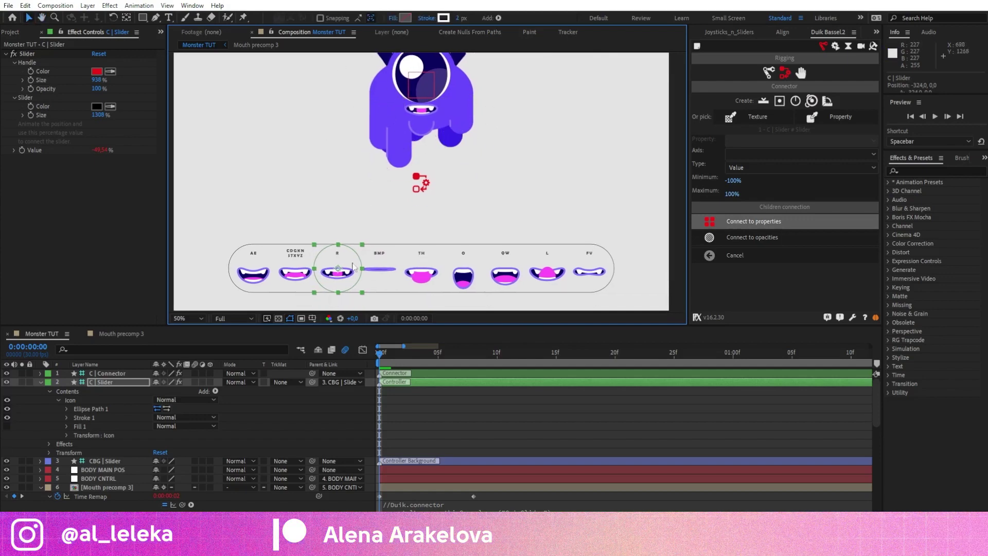
{"action": "left_click_drag", "start_coordinate": [480, 273], "coordinate": [476, 275]}
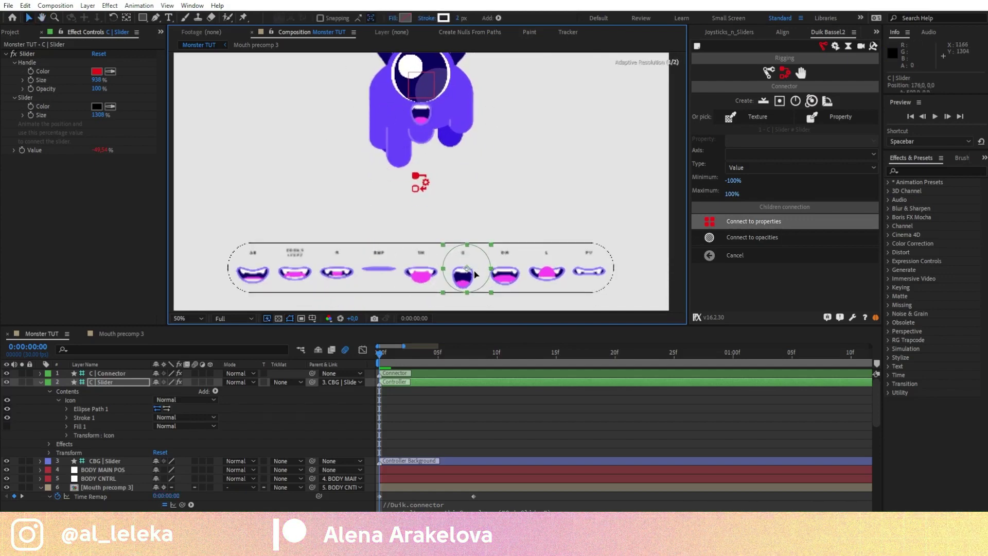
{"action": "left_click", "coordinate": [322, 436]}
{"action": "key", "text": "ctrl+z"}
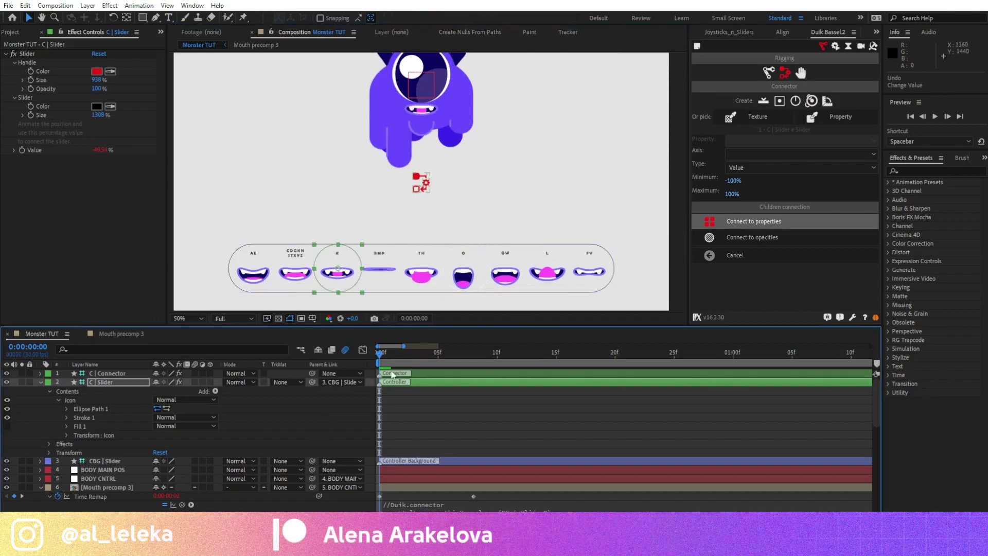